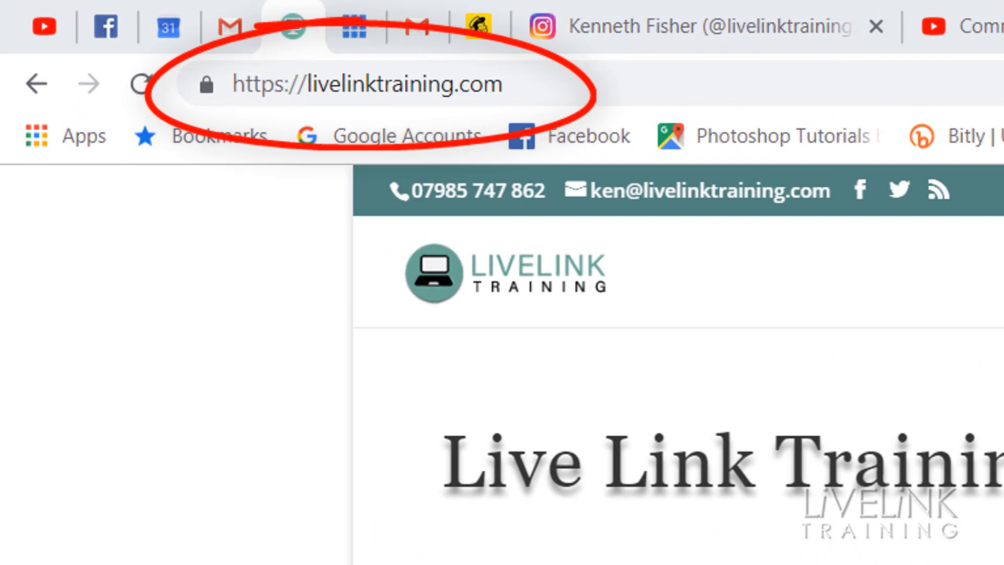
pyautogui.scroll(-15, 678, 444)
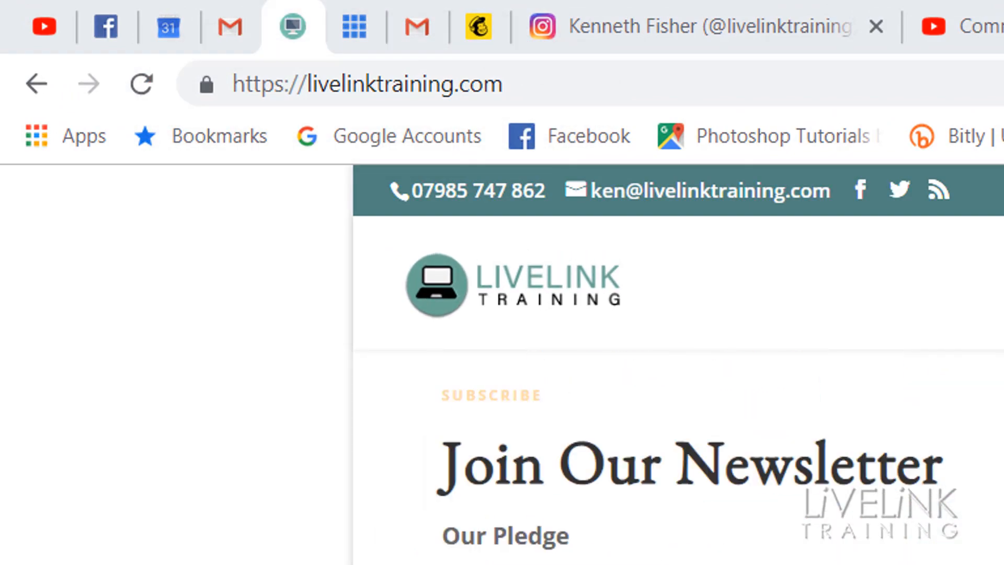
pyautogui.scroll(-6, 678, 444)
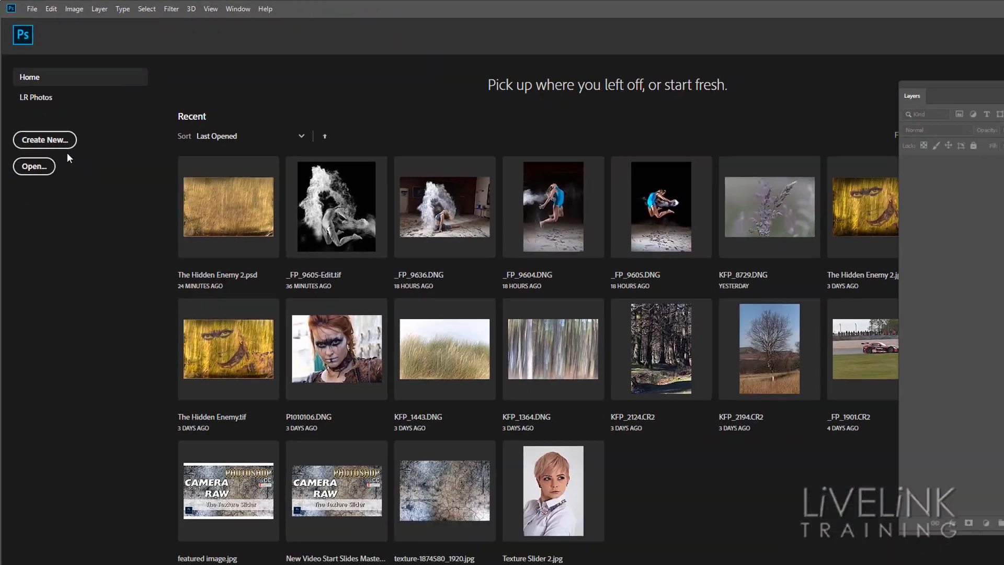
# Step: Create a new 200 by 200 pixel document at 72 pixels/inch, RGB Color, with a white background
pyautogui.click(97, 303)
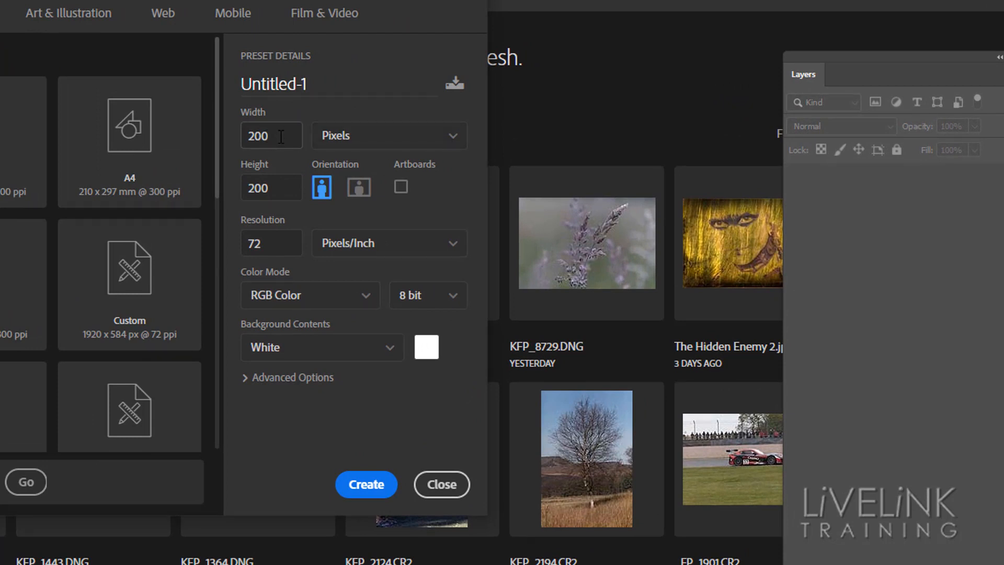
pyautogui.moveTo(285, 136); pyautogui.dragTo(233, 135)
pyautogui.click(365, 144)
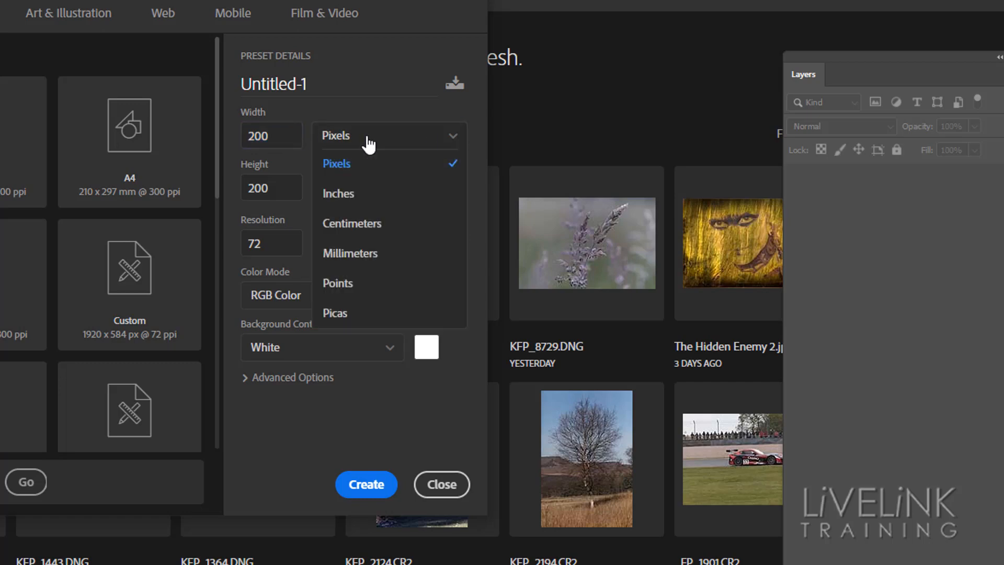
pyautogui.click(346, 170)
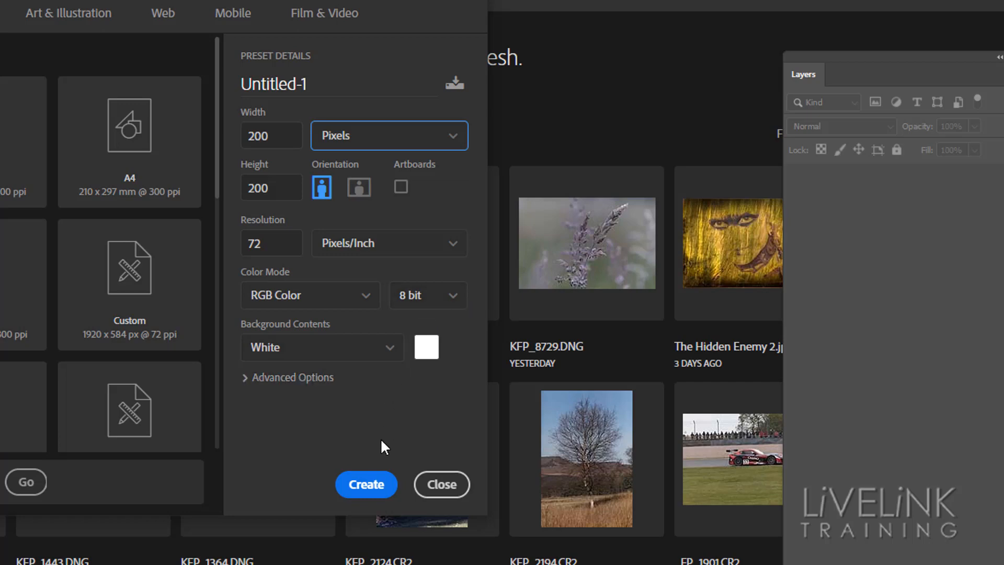
pyautogui.click(365, 481)
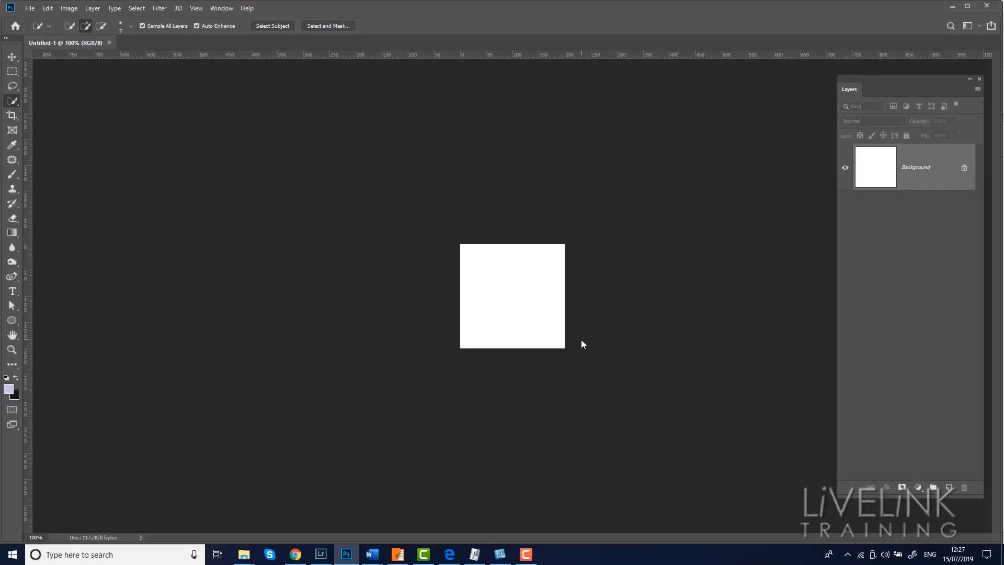
# Step: Zoom in on the canvas and select the Brush Tool
pyautogui.hotkey('ctrl', '+')
pyautogui.hotkey('ctrl', '+')
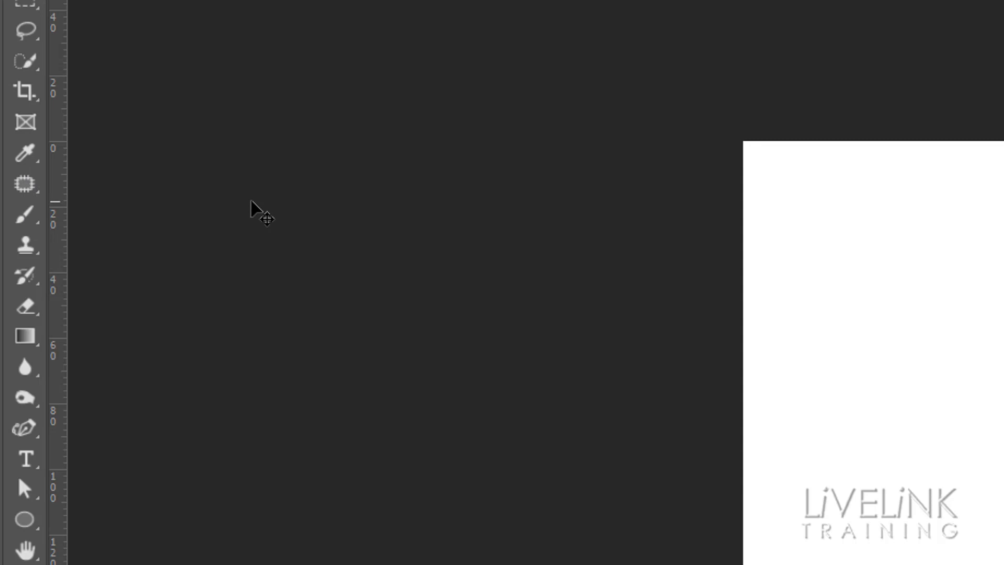
pyautogui.press('b')
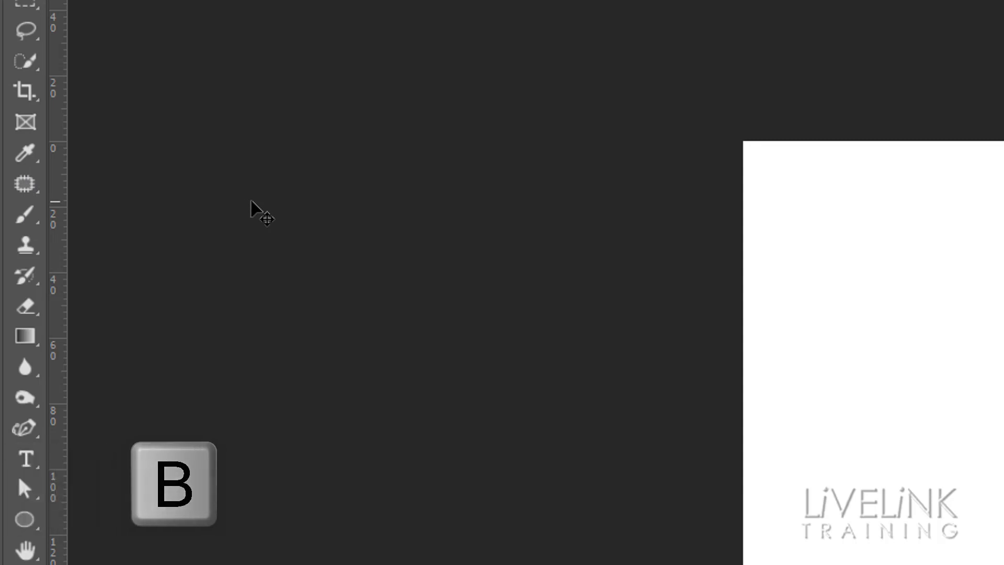
pyautogui.click(30, 212)
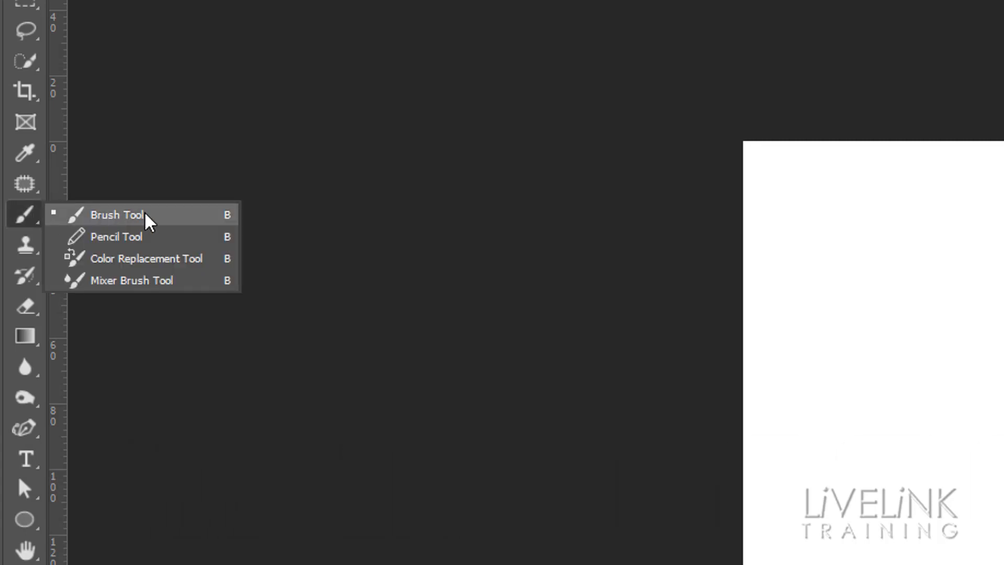
pyautogui.click(146, 216)
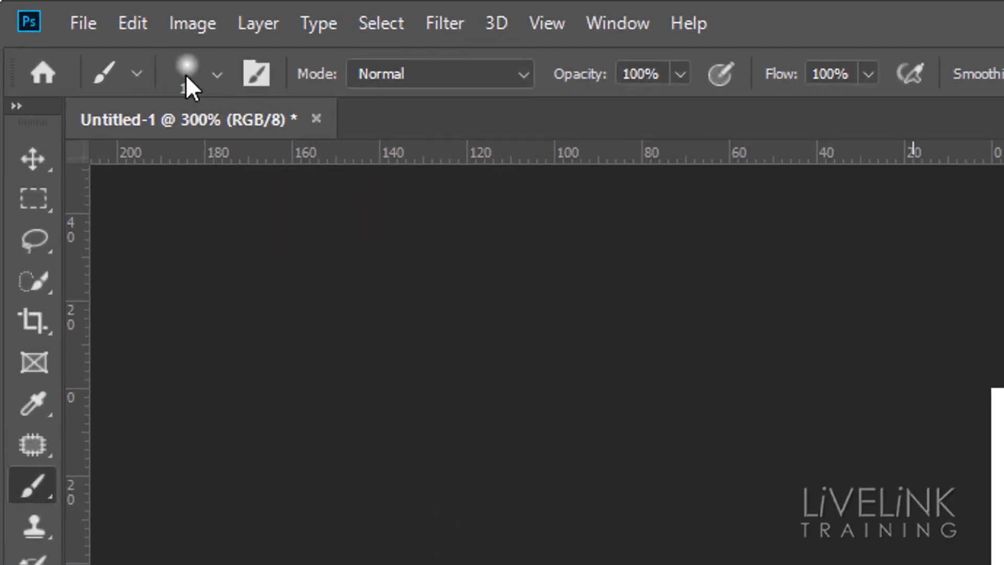
# Step: Choose the Soft Round brush preset from General Brushes, at 19 px size and 0% hardness
pyautogui.click(218, 76)
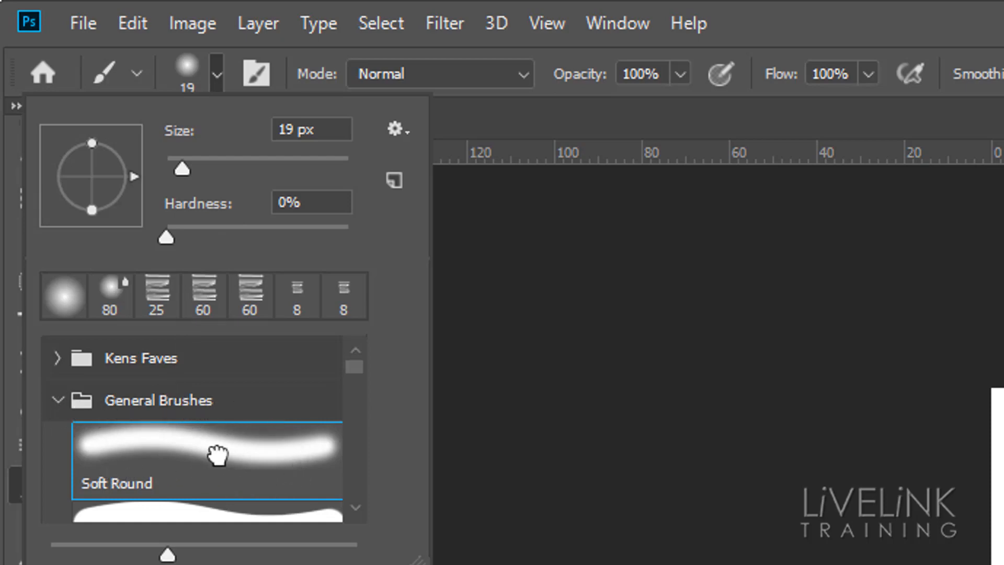
pyautogui.click(217, 454)
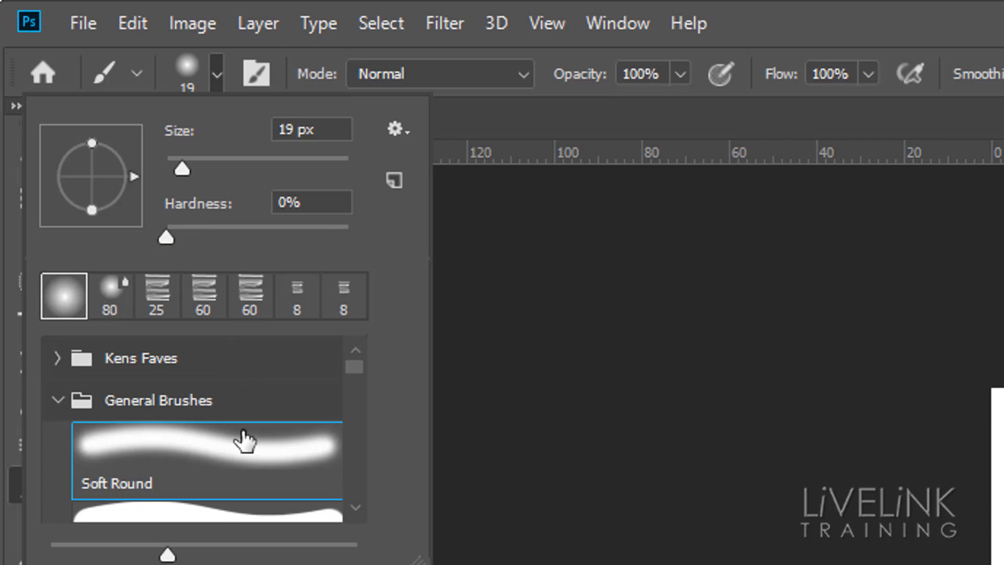
pyautogui.doubleClick(244, 441)
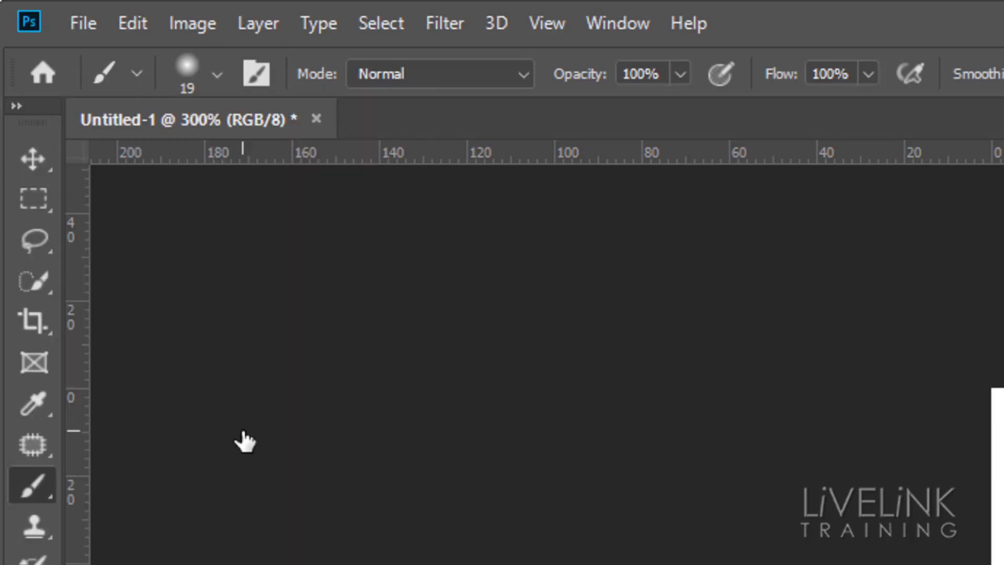
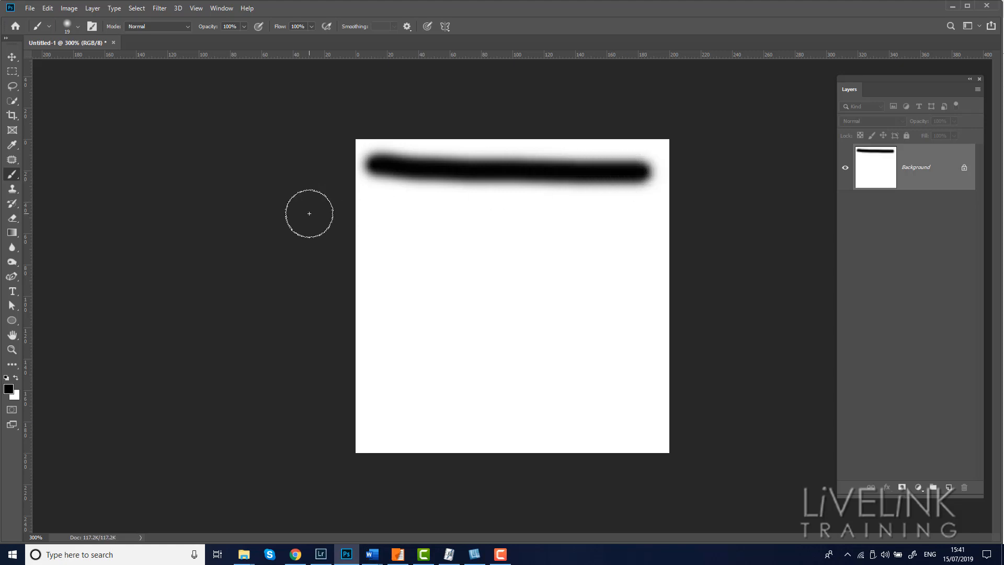
# Step: Paint three horizontal strokes of varying brush sizes below the first line on the canvas
pyautogui.press('[')
pyautogui.press('[')
pyautogui.press('[')
pyautogui.moveTo(372, 196); pyautogui.dragTo(632, 197)
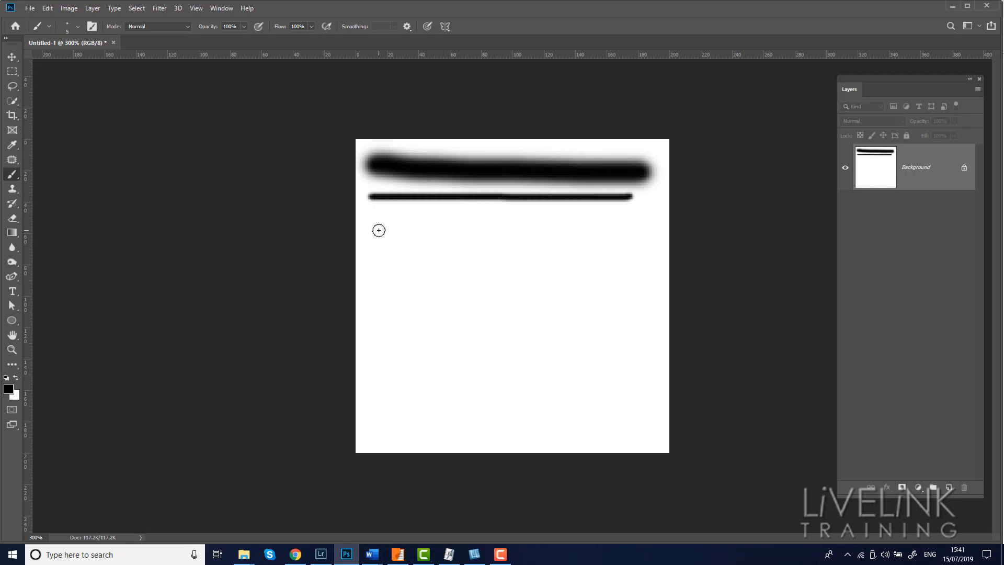
pyautogui.press(']')
pyautogui.press(']')
pyautogui.press(']')
pyautogui.press(']')
pyautogui.moveTo(375, 229); pyautogui.dragTo(639, 230)
pyautogui.press(']')
pyautogui.press(']')
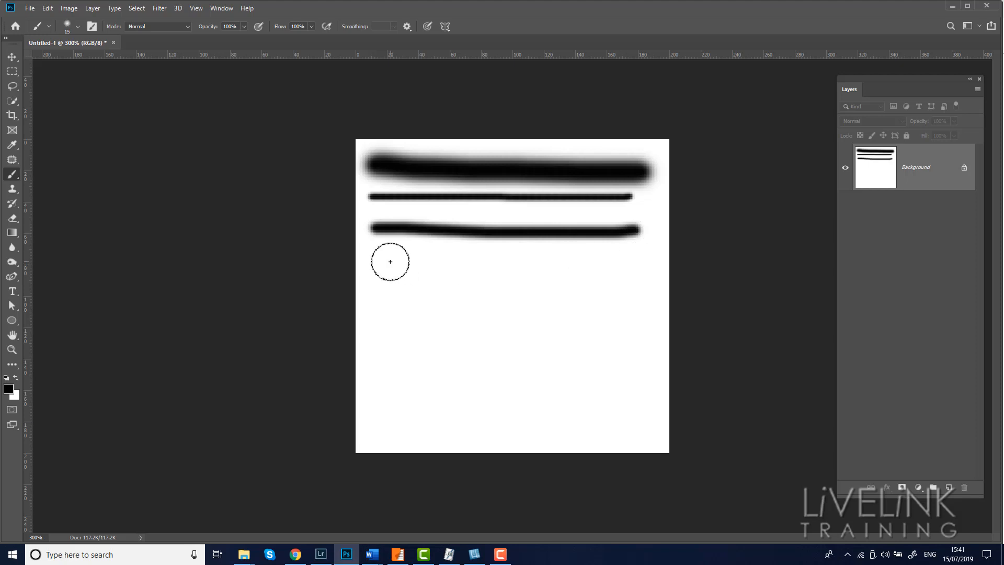
pyautogui.moveTo(388, 262); pyautogui.dragTo(626, 267)
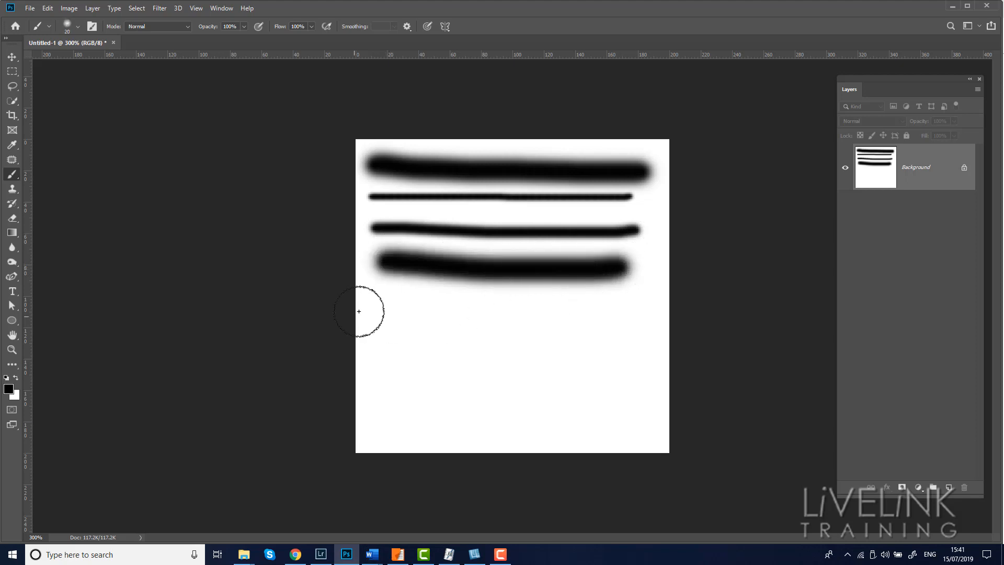
# Step: Paint four more horizontal strokes down the canvas, alternating between smaller and larger brush sizes
pyautogui.press('[')
pyautogui.press('[')
pyautogui.moveTo(380, 300); pyautogui.dragTo(636, 305)
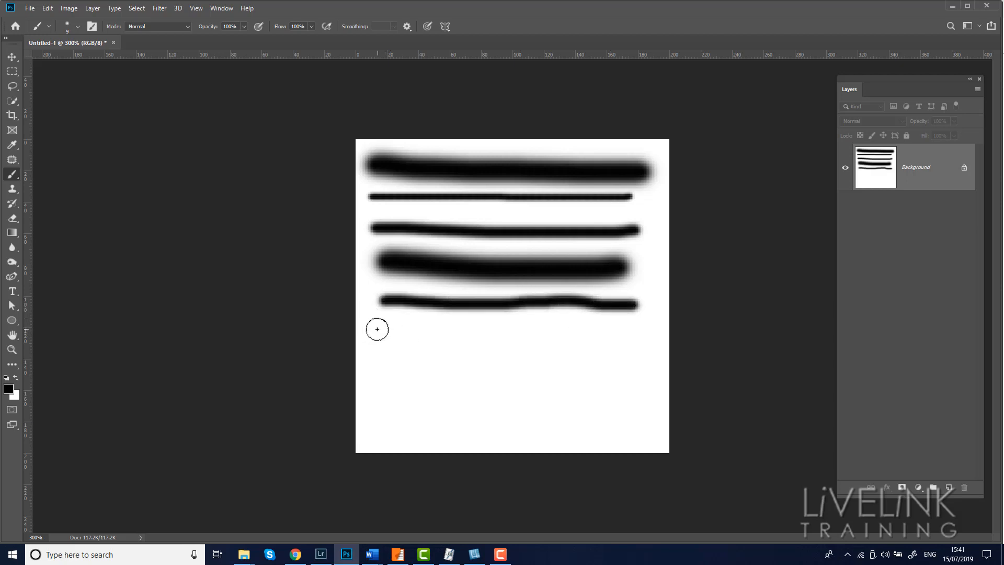
pyautogui.press(']')
pyautogui.moveTo(387, 333); pyautogui.dragTo(625, 332)
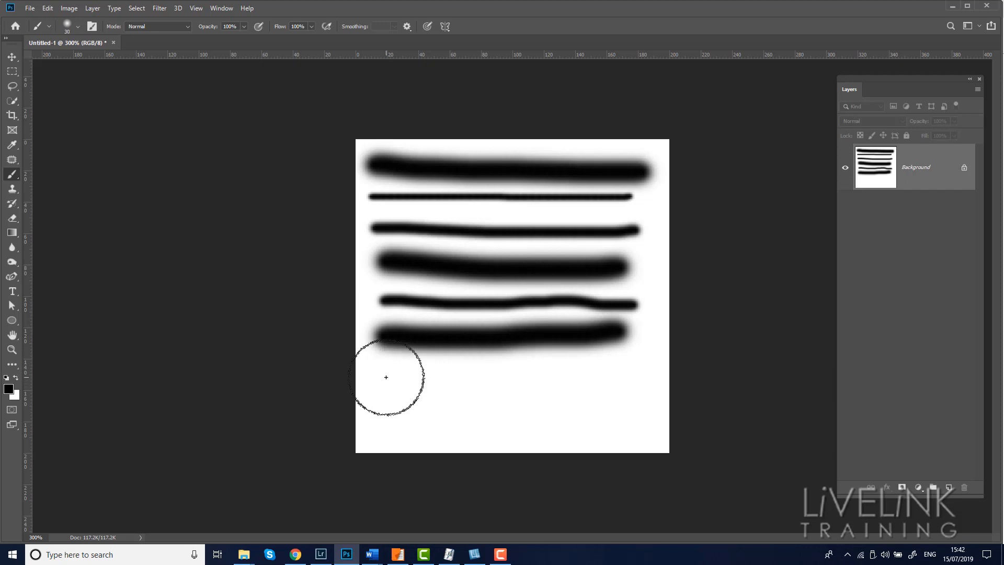
pyautogui.press('[')
pyautogui.moveTo(386, 377); pyautogui.dragTo(626, 373)
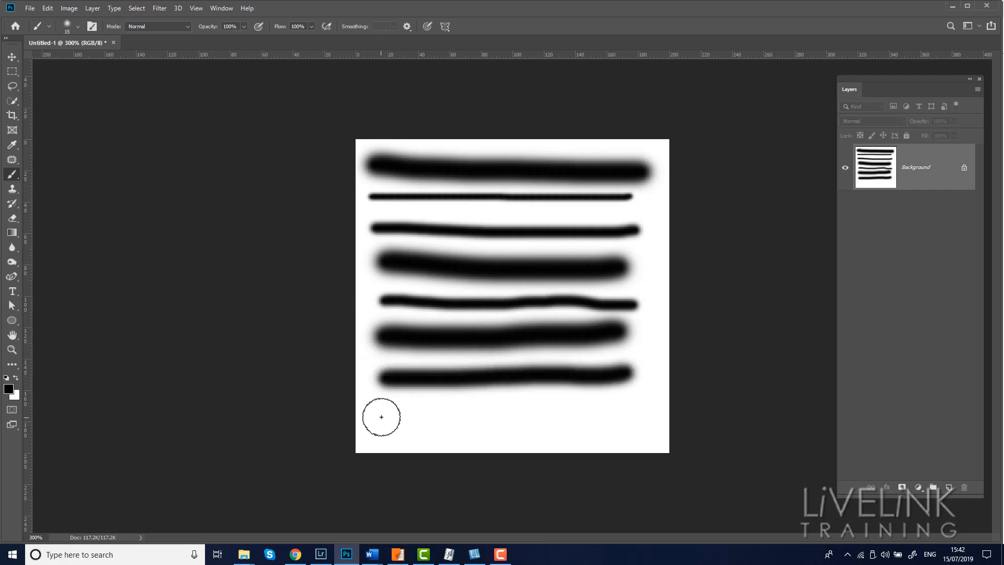
pyautogui.press('[')
pyautogui.press('[')
pyautogui.press('[')
pyautogui.moveTo(381, 415); pyautogui.dragTo(607, 414)
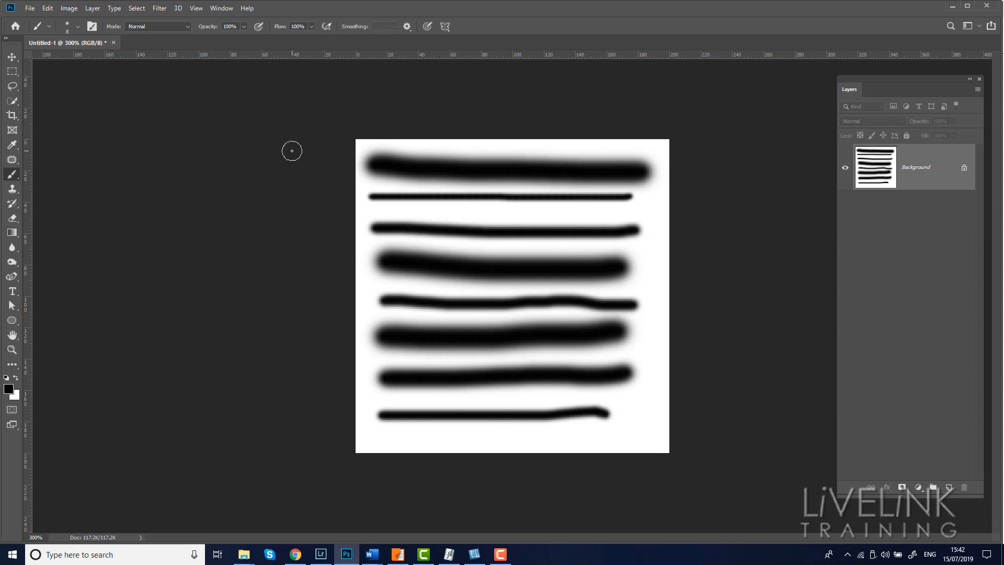
# Step: Define a new brush preset from the canvas named Lines
pyautogui.click(47, 8)
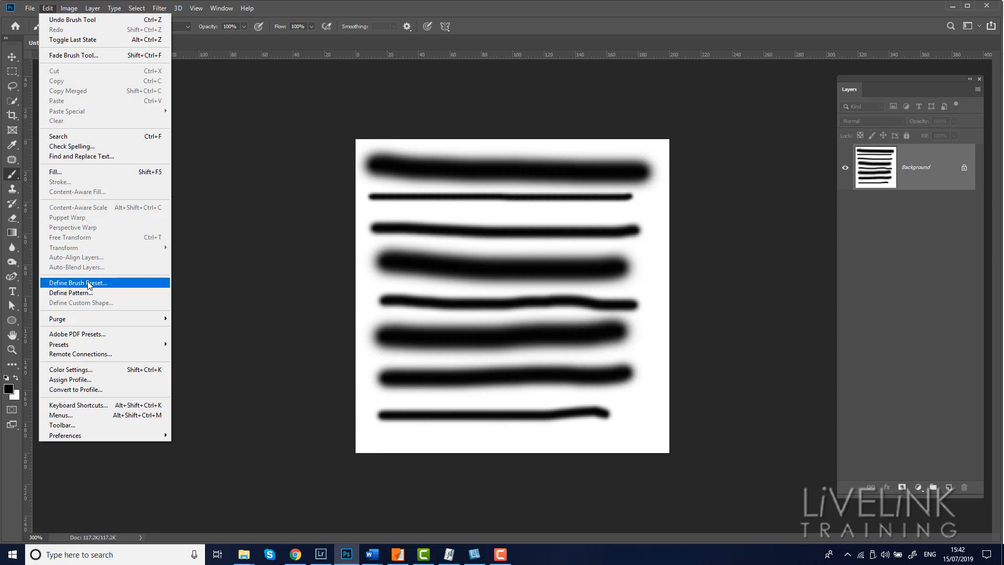
pyautogui.click(122, 283)
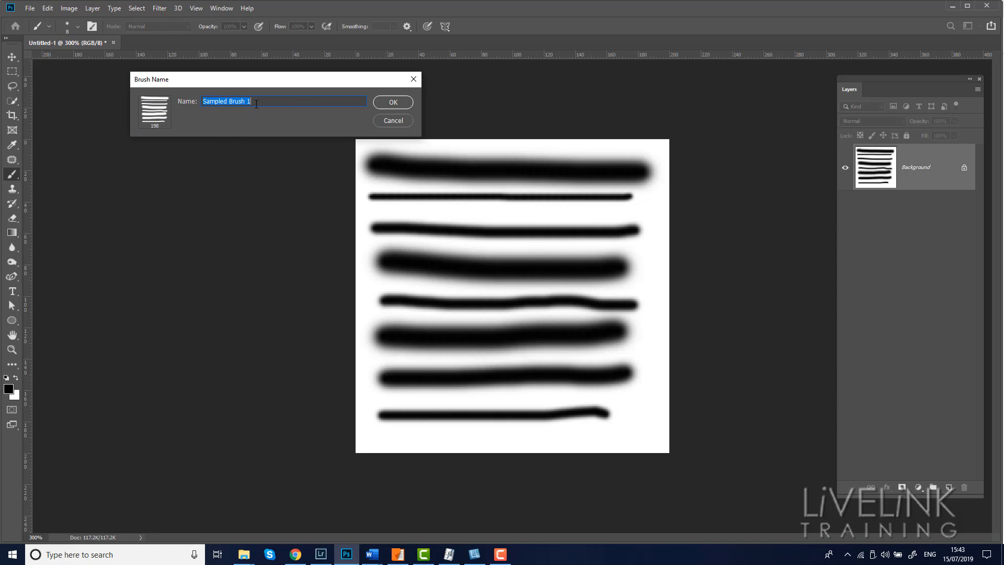
pyautogui.write('Lines')
pyautogui.click(393, 103)
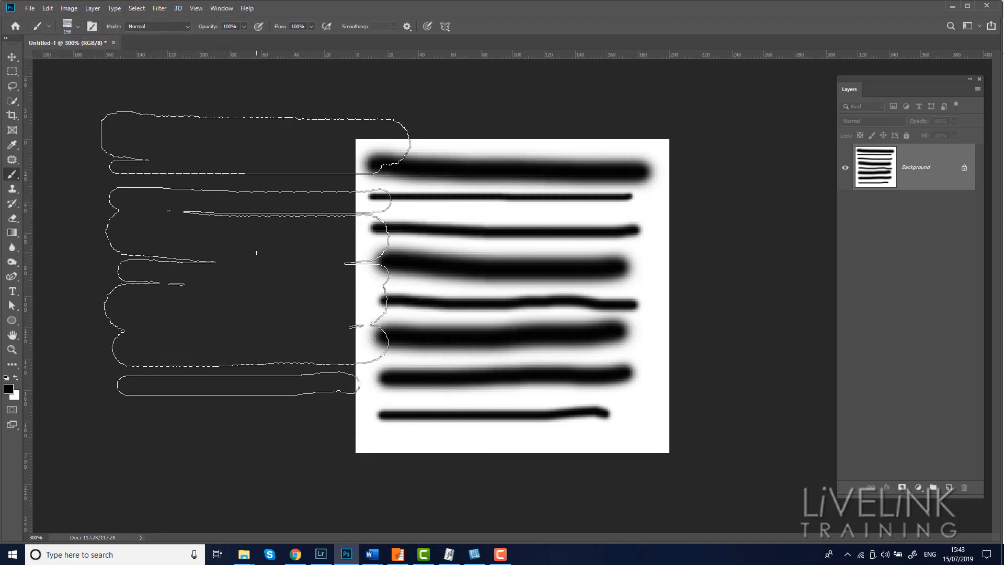
# Step: Reduce the size of the new Lines brush
pyautogui.press('[')
pyautogui.press('[')
pyautogui.press('[')
pyautogui.press('[')
pyautogui.press('[')
pyautogui.press('[')
pyautogui.press('[')
pyautogui.press('[')
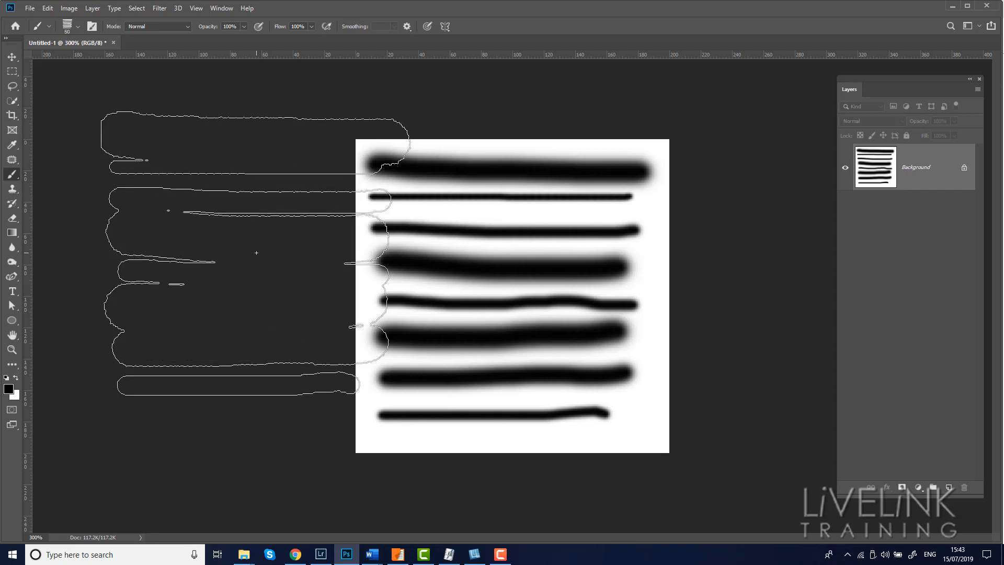
pyautogui.press(']')
pyautogui.press(']')
pyautogui.press('[')
pyautogui.press('[')
pyautogui.press('[')
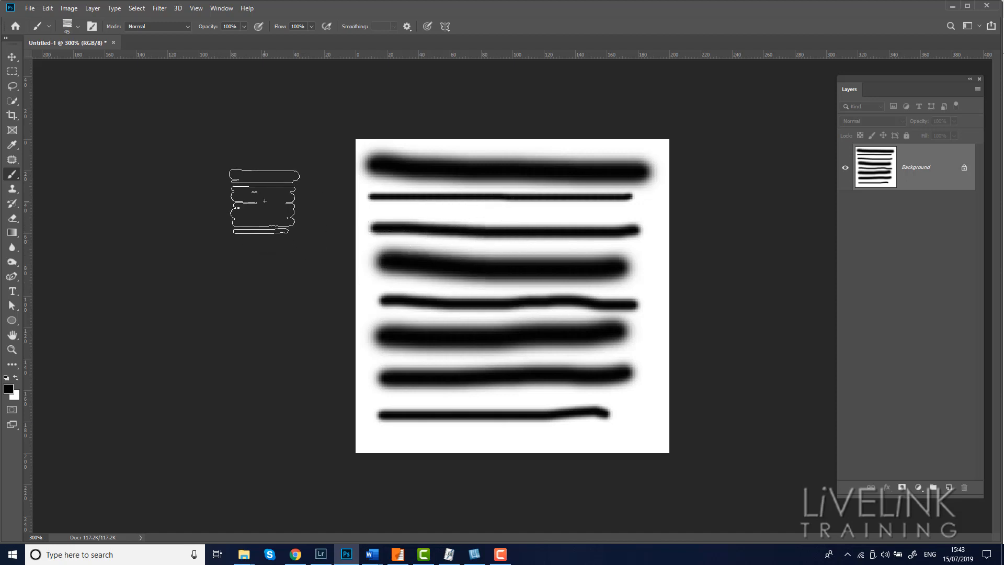
# Step: Paint a horizontal stroke and a wavy stroke across the canvas with the Lines brush
pyautogui.hotkey('ctrl', 'BackSpace')
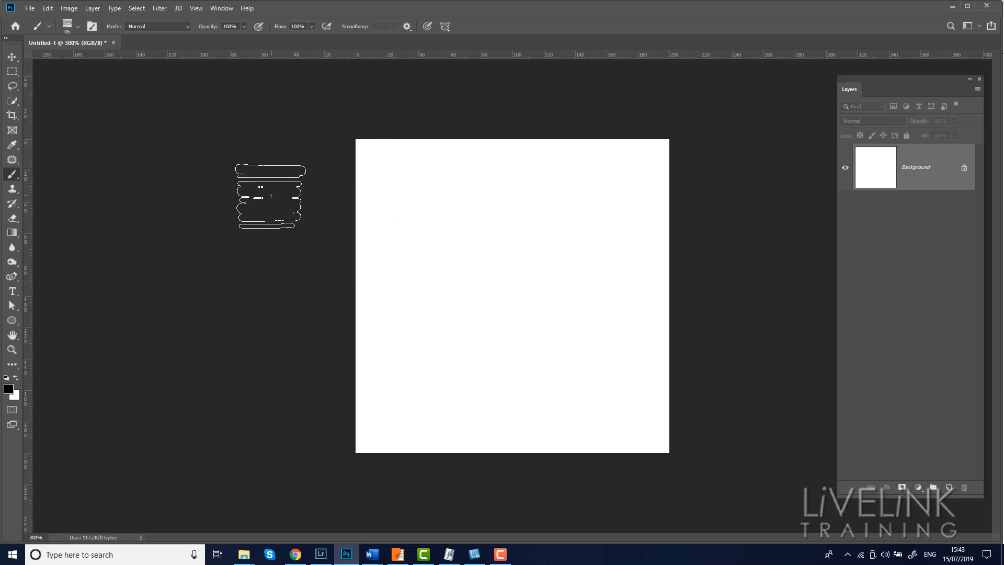
pyautogui.hotkey('ctrl', 'z')
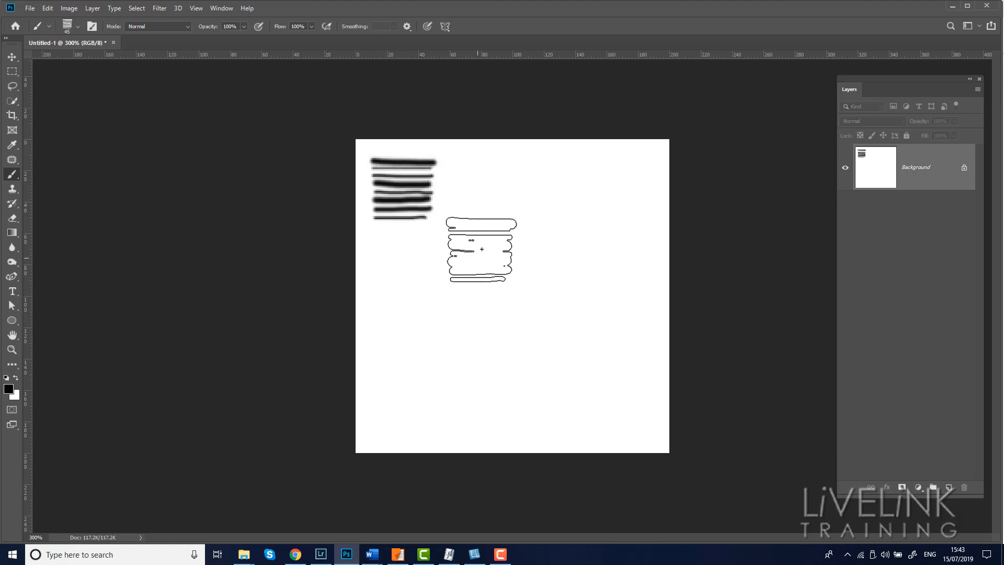
pyautogui.moveTo(481, 191)
pyautogui.mouseDown()
pyautogui.moveTo(521, 198)
pyautogui.moveTo(525, 223)
pyautogui.moveTo(558, 233)
pyautogui.moveTo(585, 201)
pyautogui.mouseUp()
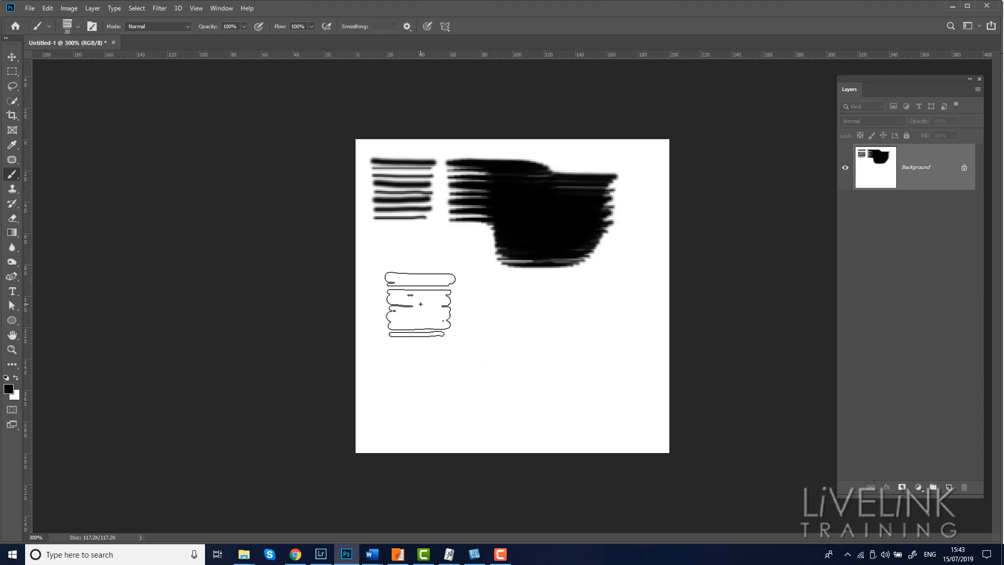
pyautogui.moveTo(372, 253)
pyautogui.mouseDown()
pyautogui.moveTo(392, 255)
pyautogui.moveTo(421, 310)
pyautogui.moveTo(481, 331)
pyautogui.moveTo(516, 327)
pyautogui.moveTo(542, 369)
pyautogui.moveTo(581, 363)
pyautogui.mouseUp()
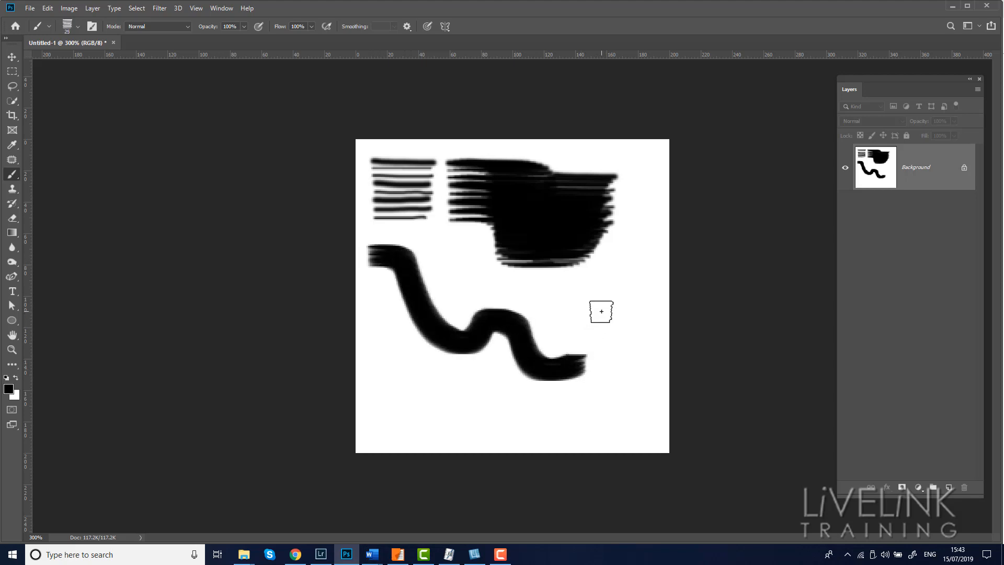
# Step: Enlarge the Lines brush and paint a sweeping stroke across the lower canvas
pyautogui.press(']')
pyautogui.press(']')
pyautogui.moveTo(604, 313)
pyautogui.mouseDown()
pyautogui.moveTo(584, 356)
pyautogui.moveTo(478, 370)
pyautogui.moveTo(435, 329)
pyautogui.moveTo(430, 271)
pyautogui.moveTo(456, 339)
pyautogui.mouseUp()
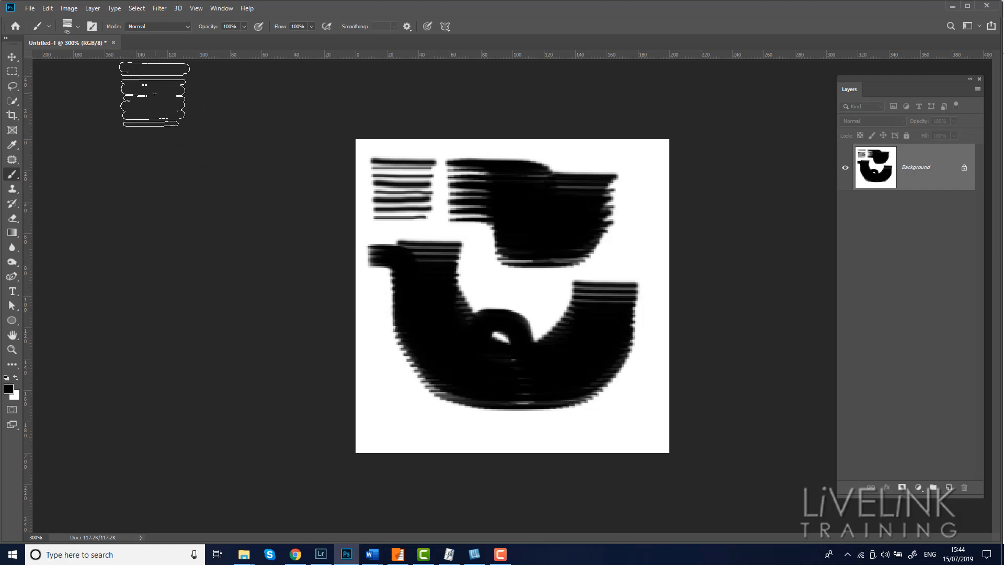
# Step: Browse the brush picker presets and reselect the Lines brush at 198 px
pyautogui.click(78, 27)
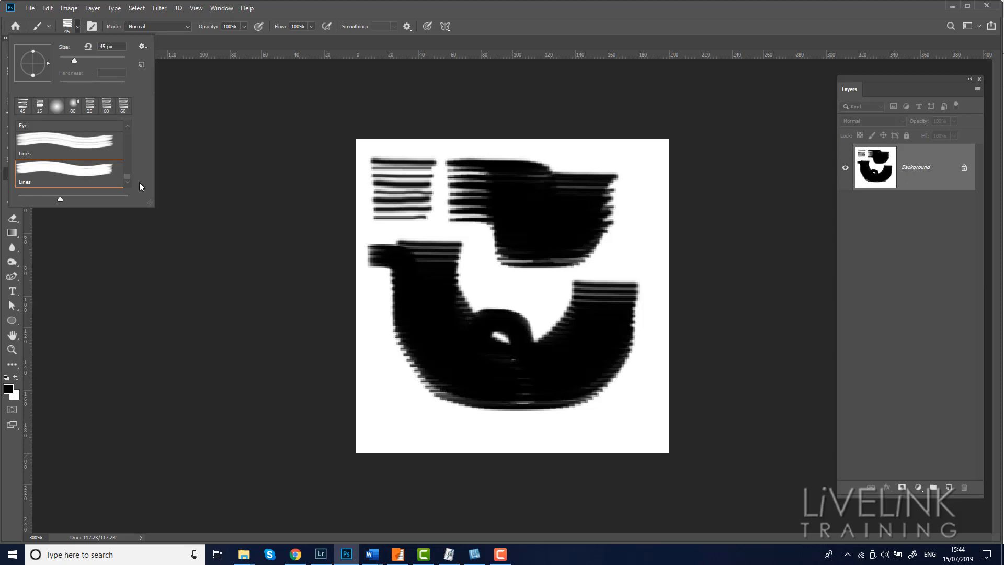
pyautogui.moveTo(129, 177)
pyautogui.mouseDown()
pyautogui.moveTo(127, 139)
pyautogui.moveTo(127, 185)
pyautogui.mouseUp()
pyautogui.click(56, 107)
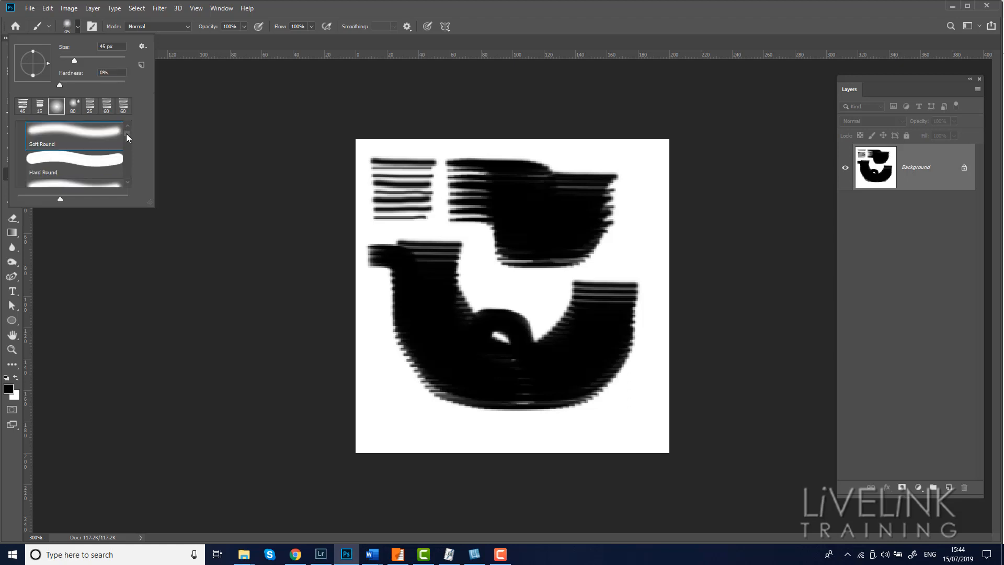
pyautogui.moveTo(127, 133); pyautogui.dragTo(125, 183)
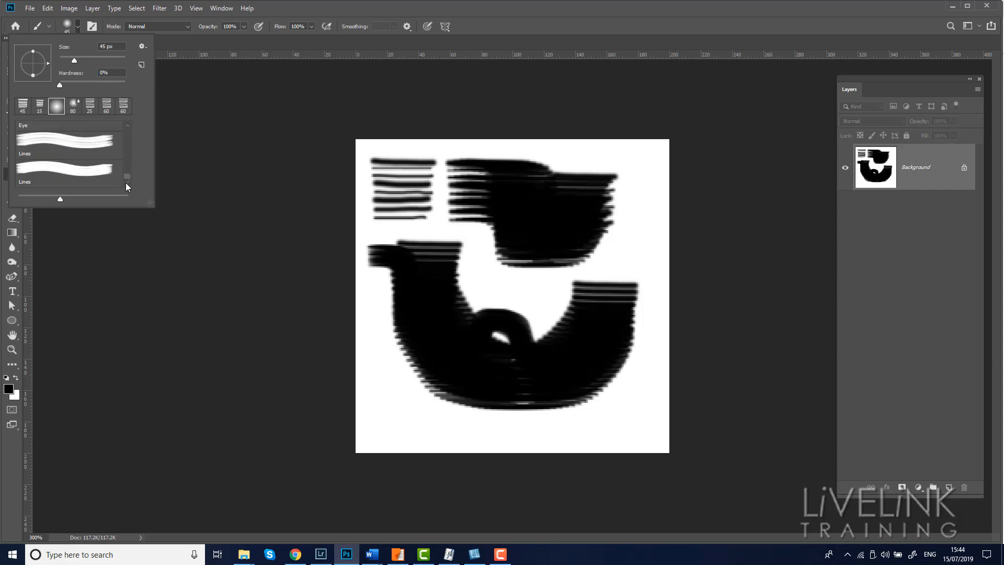
pyautogui.click(72, 177)
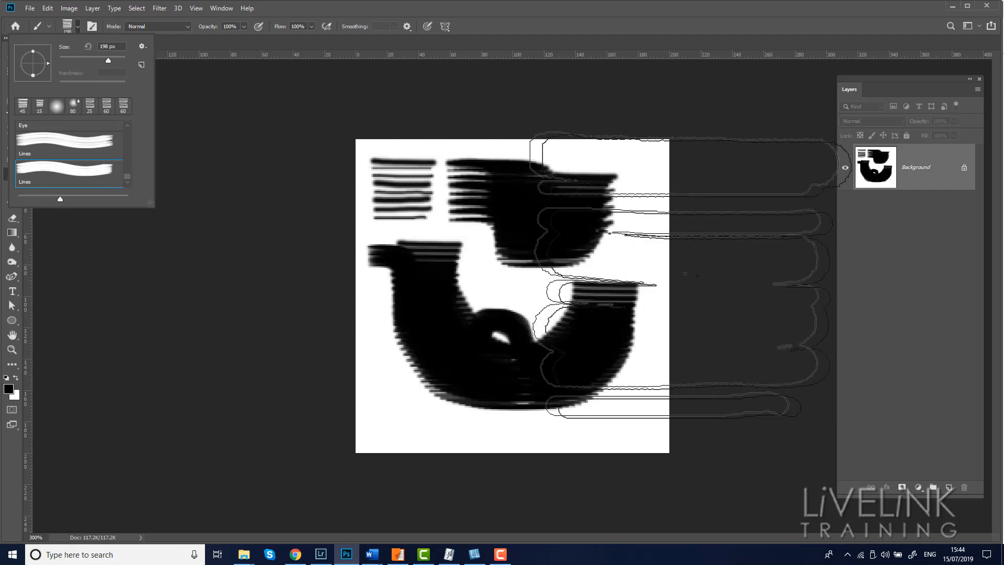
# Step: Shrink the Lines brush and paint several more strokes covering most of the canvas
pyautogui.press('[')
pyautogui.press('[')
pyautogui.click(722, 287)
pyautogui.press('[')
pyautogui.press('[')
pyautogui.press('[')
pyautogui.press('[')
pyautogui.press('[')
pyautogui.press('[')
pyautogui.press('[')
pyautogui.moveTo(426, 314)
pyautogui.mouseDown()
pyautogui.moveTo(381, 392)
pyautogui.moveTo(460, 246)
pyautogui.moveTo(520, 241)
pyautogui.mouseUp()
pyautogui.click(445, 280)
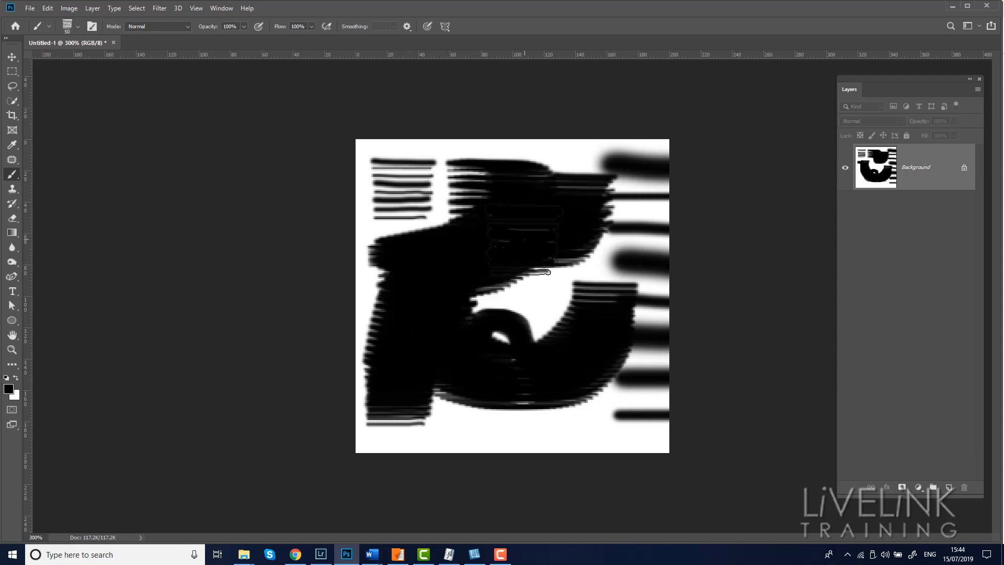
pyautogui.moveTo(523, 238)
pyautogui.mouseDown()
pyautogui.moveTo(517, 260)
pyautogui.moveTo(543, 325)
pyautogui.moveTo(555, 312)
pyautogui.moveTo(514, 388)
pyautogui.moveTo(526, 356)
pyautogui.moveTo(483, 229)
pyautogui.moveTo(465, 245)
pyautogui.moveTo(450, 407)
pyautogui.moveTo(587, 400)
pyautogui.moveTo(606, 372)
pyautogui.mouseUp()
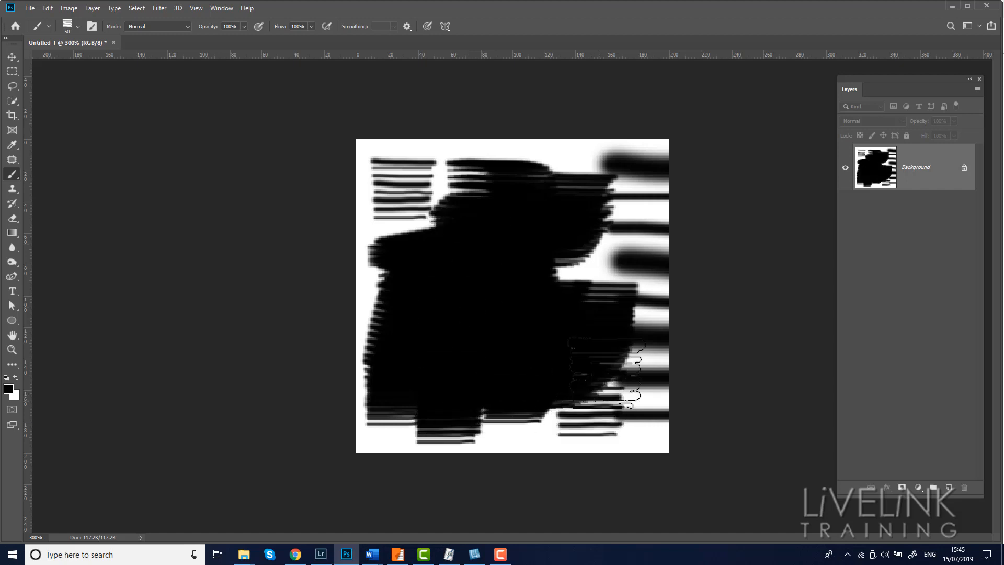
pyautogui.moveTo(411, 200)
pyautogui.mouseDown()
pyautogui.moveTo(558, 247)
pyautogui.moveTo(576, 328)
pyautogui.mouseUp()
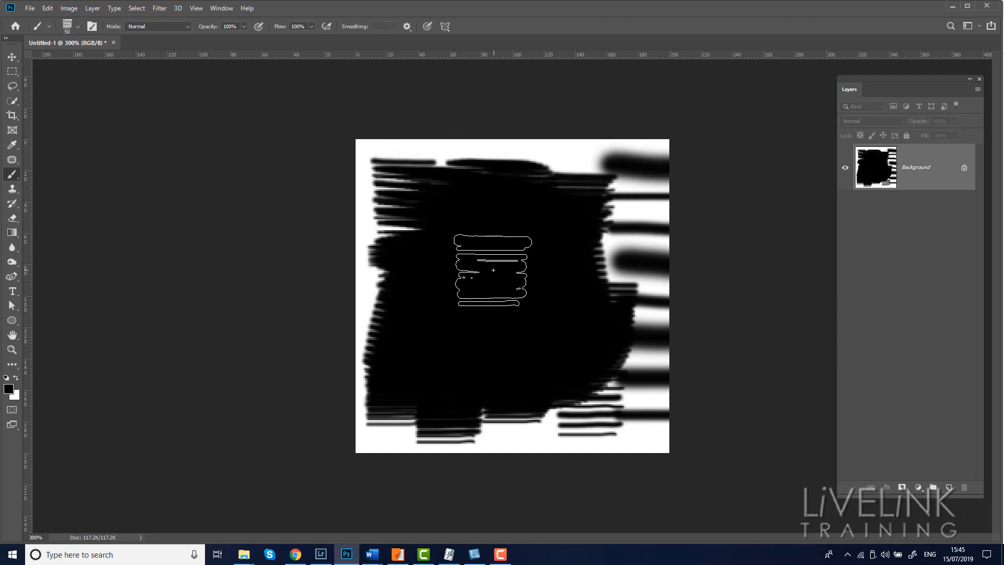
# Step: Open the Brush Settings panel and show its Brush Tip Shape options
pyautogui.click(78, 27)
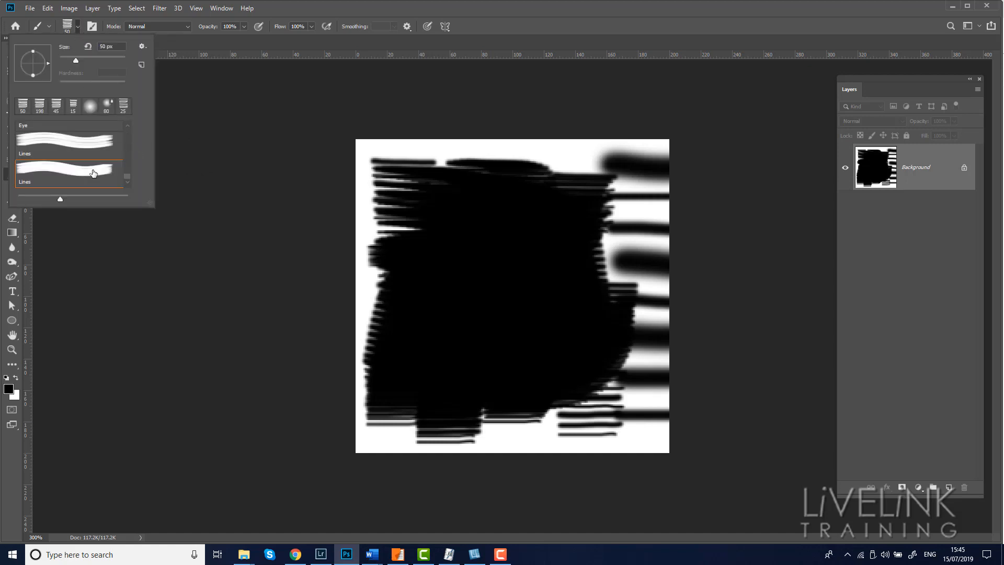
pyautogui.moveTo(93, 173); pyautogui.dragTo(209, 157)
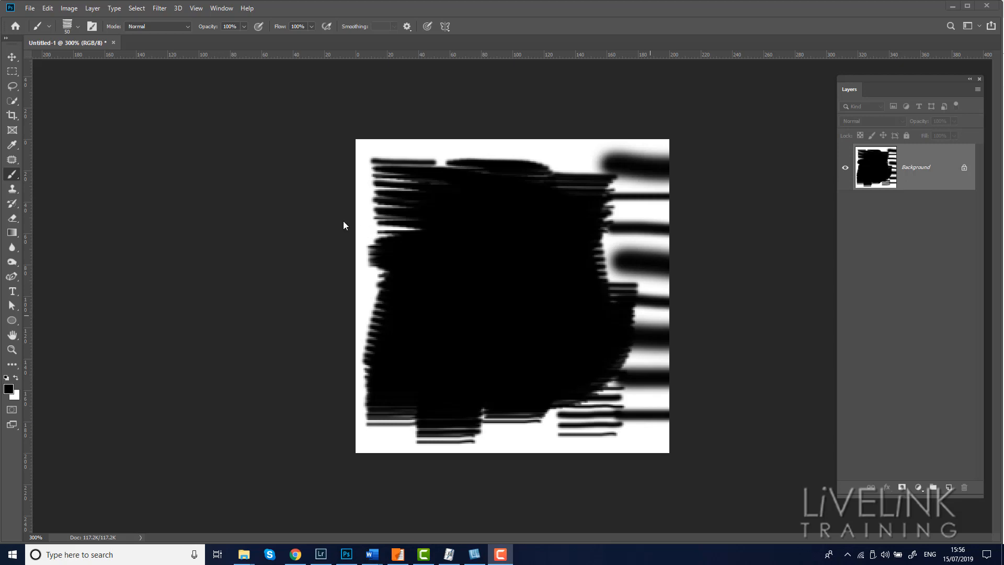
pyautogui.click(92, 26)
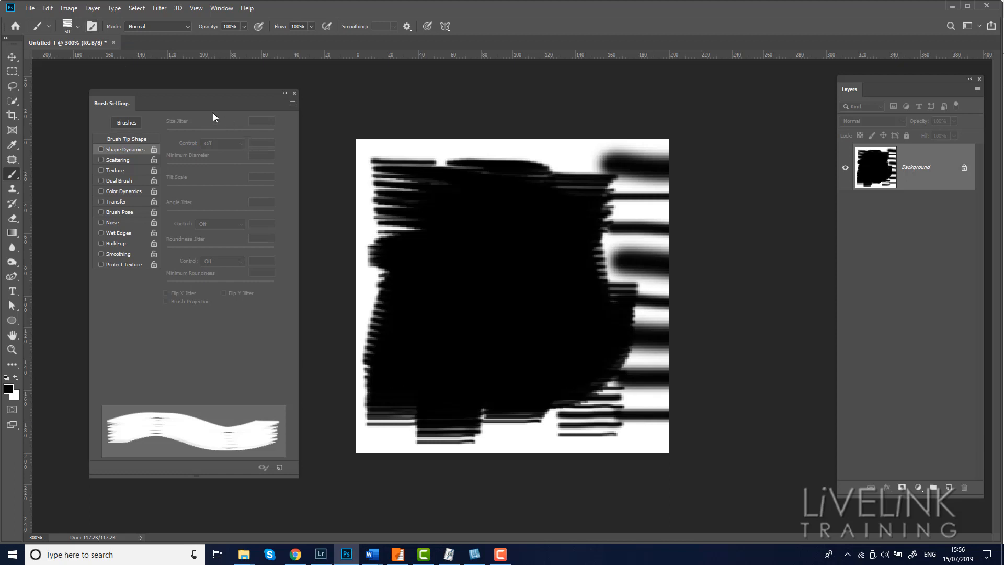
pyautogui.moveTo(180, 100)
pyautogui.mouseDown()
pyautogui.moveTo(190, 87)
pyautogui.moveTo(179, 82)
pyautogui.mouseUp()
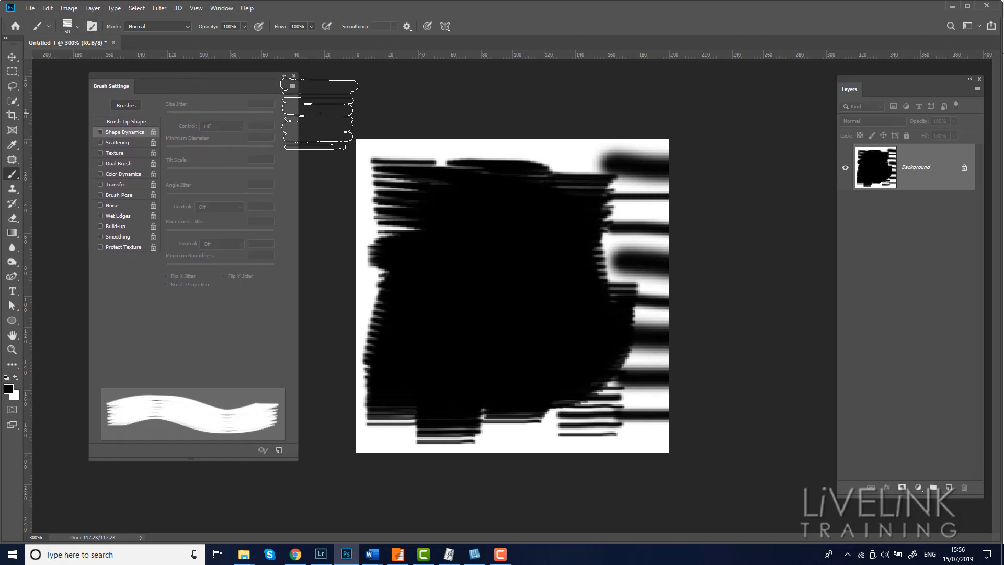
pyautogui.click(122, 122)
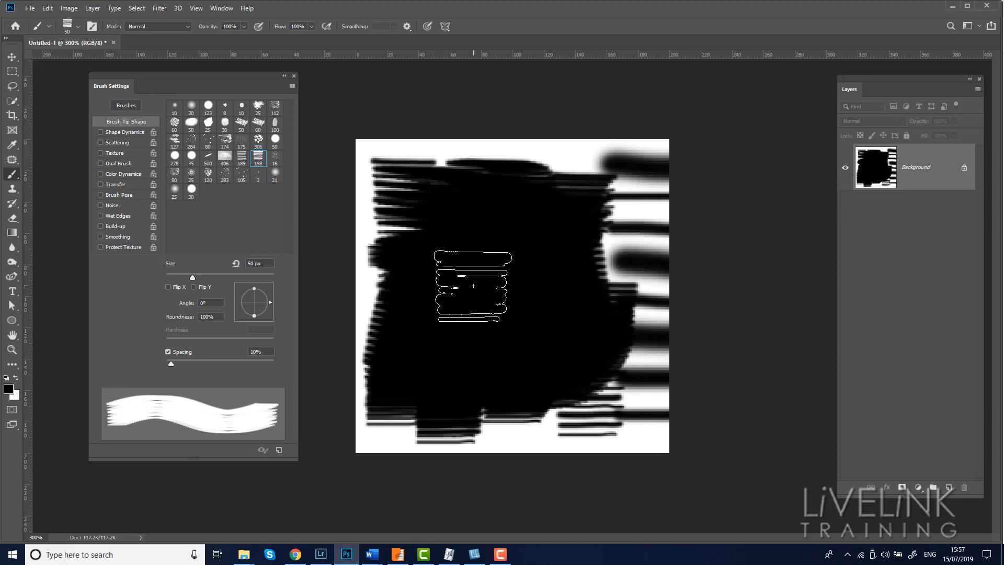
# Step: Clear the canvas to white and reduce the Lines brush to 15 px
pyautogui.hotkey('ctrl', 'BackSpace')
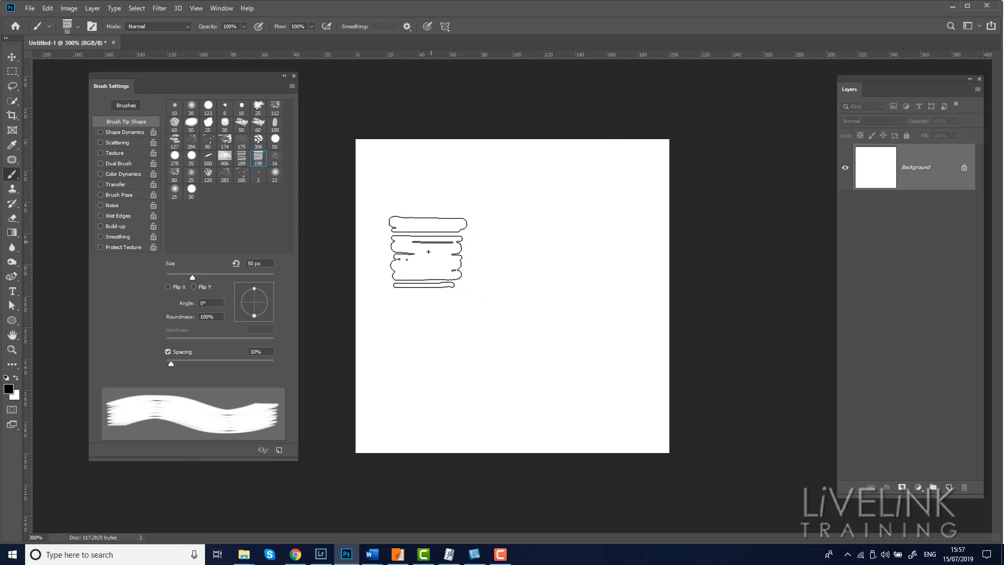
pyautogui.press('[')
pyautogui.press('[')
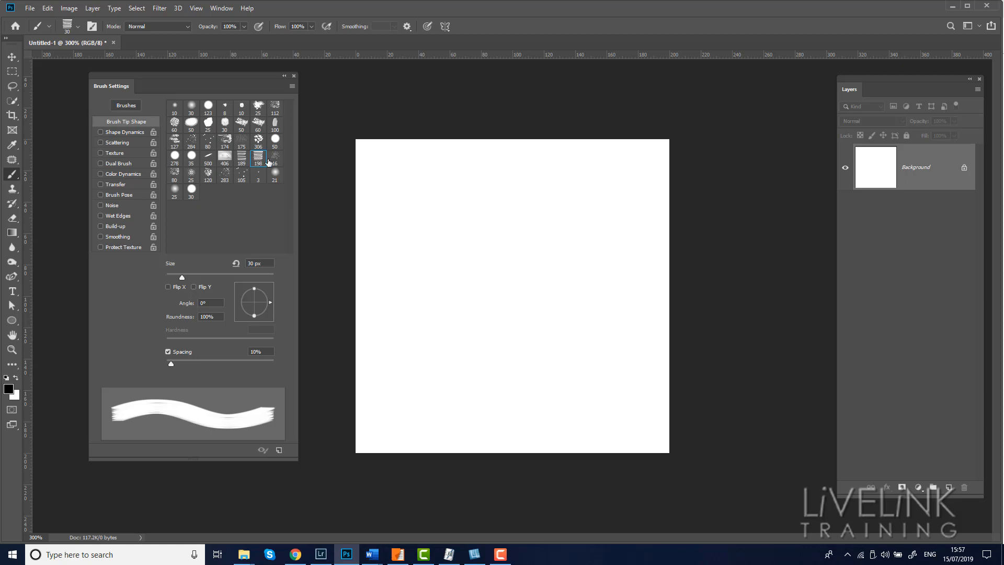
pyautogui.press('[')
pyautogui.press('[')
pyautogui.press('[')
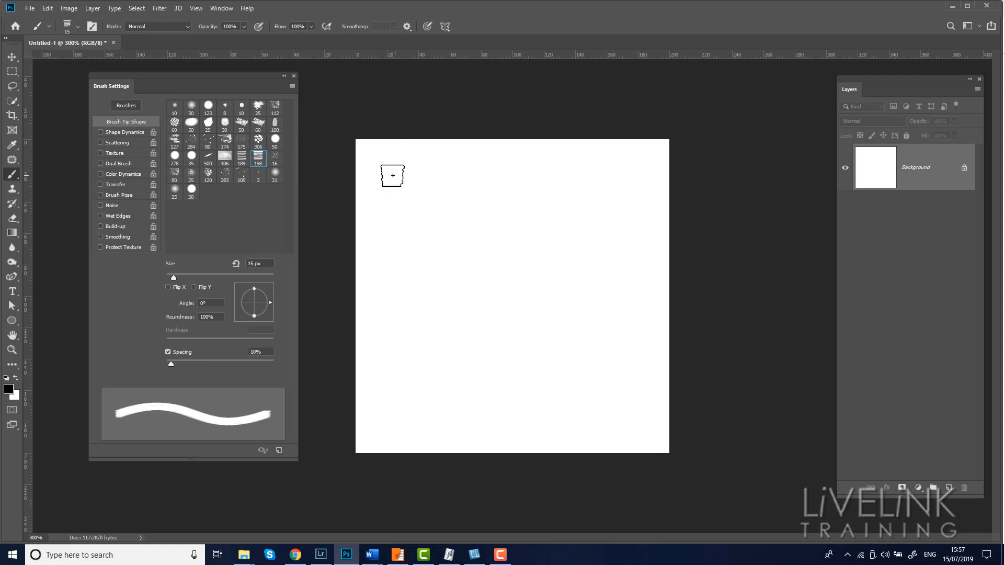
# Step: Stamp the brush and paint a wavy stroke near the canvas top, then set Spacing to 190%
pyautogui.click(384, 171)
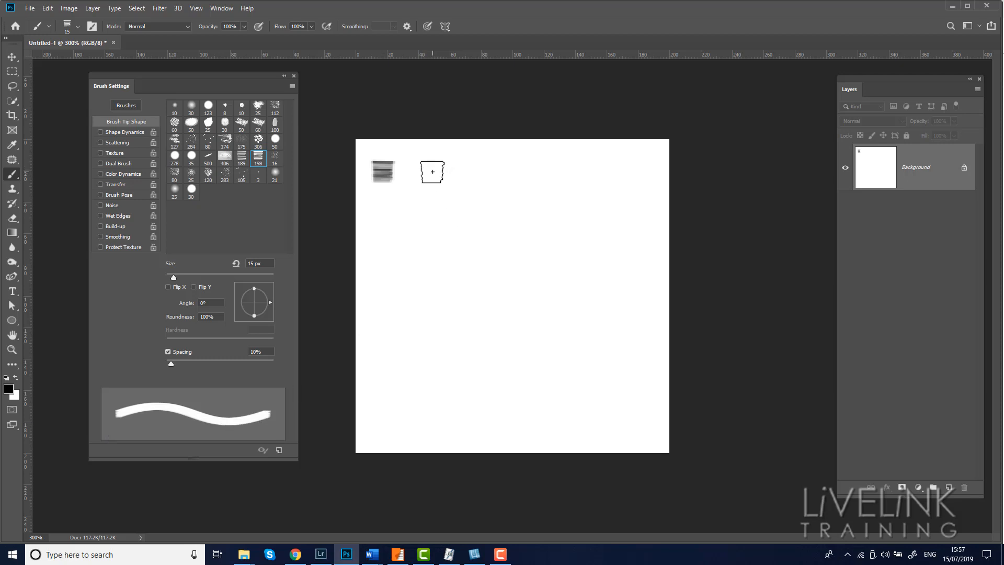
pyautogui.moveTo(432, 170)
pyautogui.mouseDown()
pyautogui.moveTo(586, 179)
pyautogui.moveTo(636, 161)
pyautogui.mouseUp()
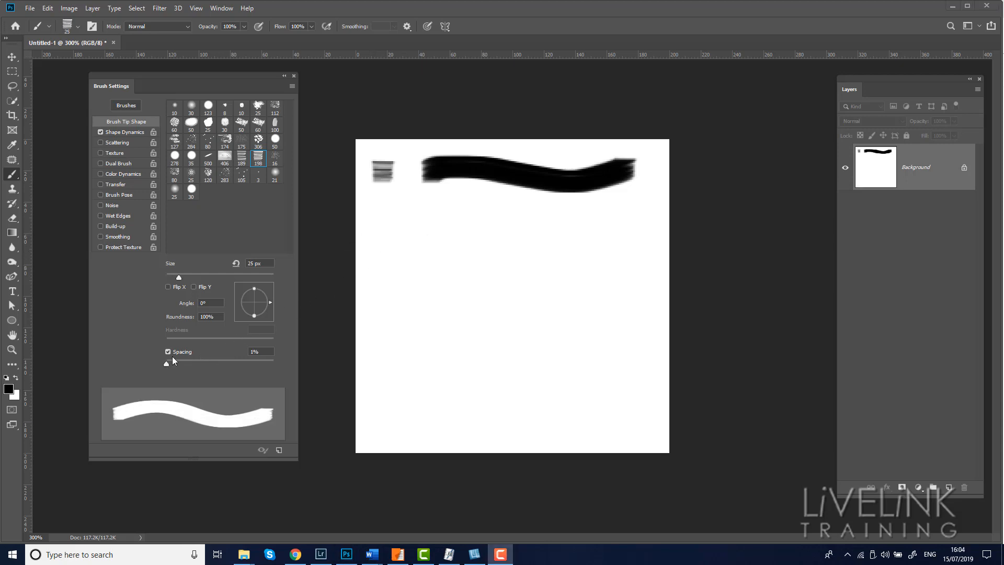
pyautogui.moveTo(166, 365); pyautogui.dragTo(243, 368)
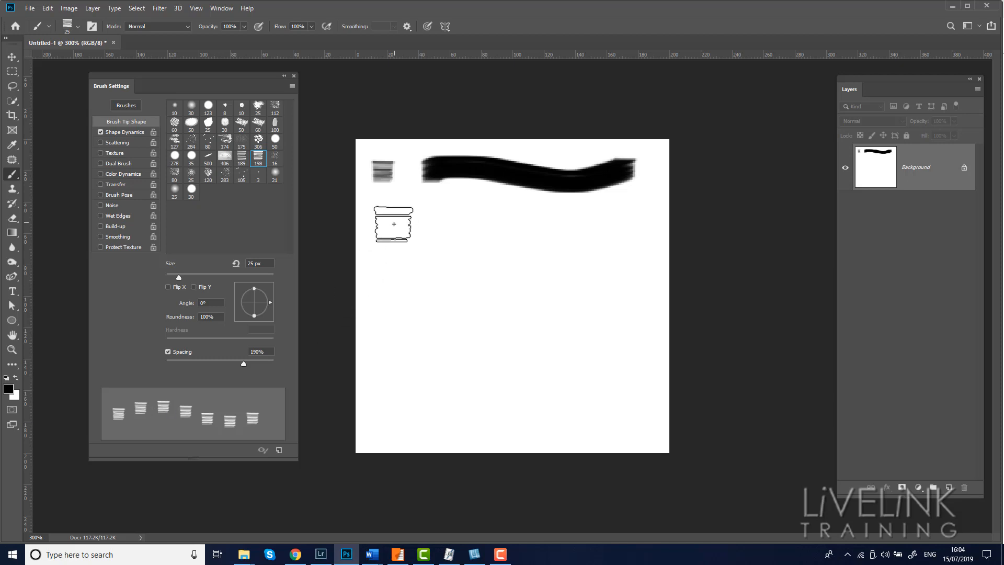
# Step: Paint a diagonal stroke across the canvas with the brush at 190% spacing
pyautogui.moveTo(394, 225)
pyautogui.mouseDown()
pyautogui.moveTo(489, 257)
pyautogui.moveTo(657, 411)
pyautogui.mouseUp()
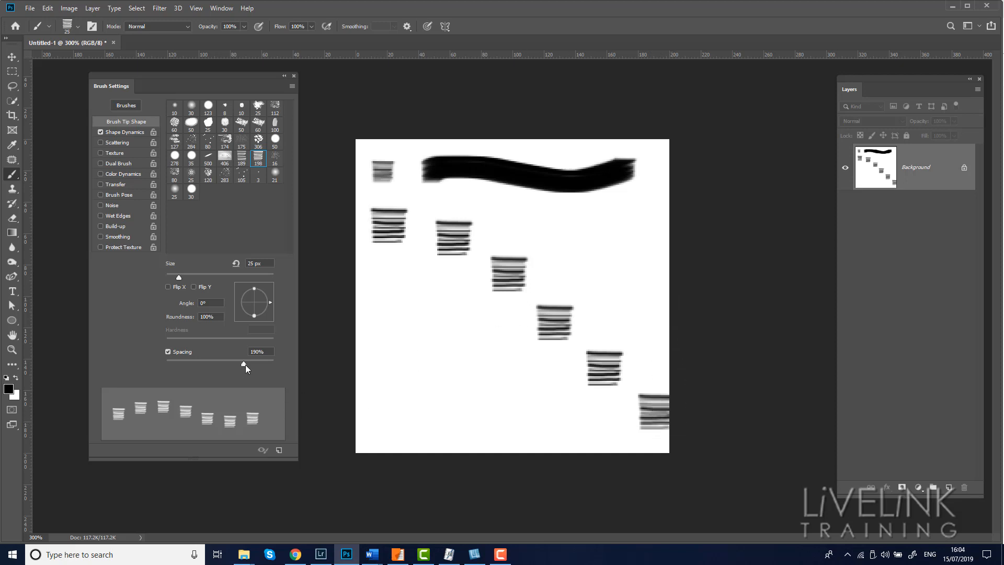
# Step: Set Spacing to 30% and paint a dense diagonal stroke crossing the canvas
pyautogui.moveTo(244, 364); pyautogui.dragTo(182, 365)
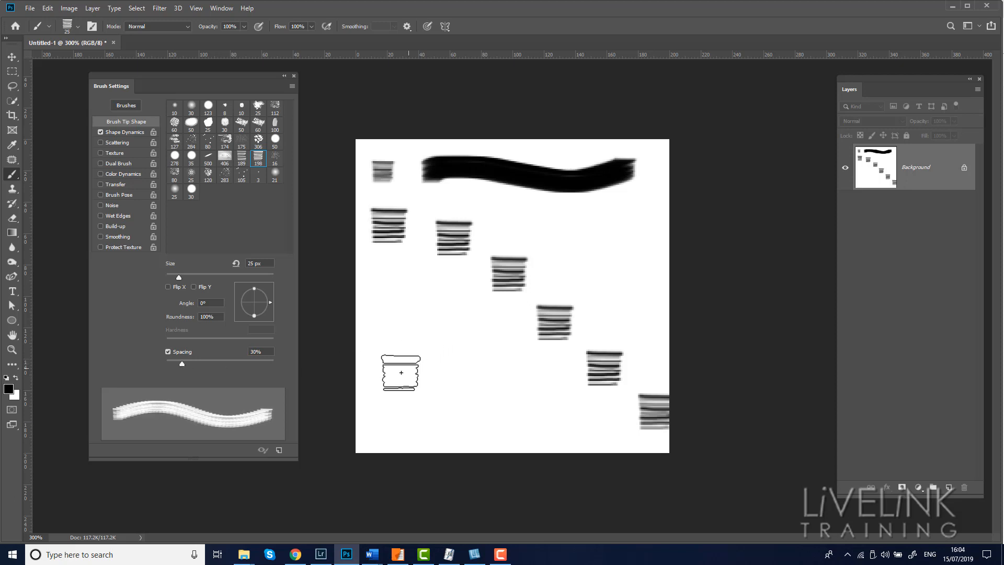
pyautogui.moveTo(389, 384)
pyautogui.mouseDown()
pyautogui.moveTo(434, 379)
pyautogui.moveTo(572, 259)
pyautogui.moveTo(619, 242)
pyautogui.mouseUp()
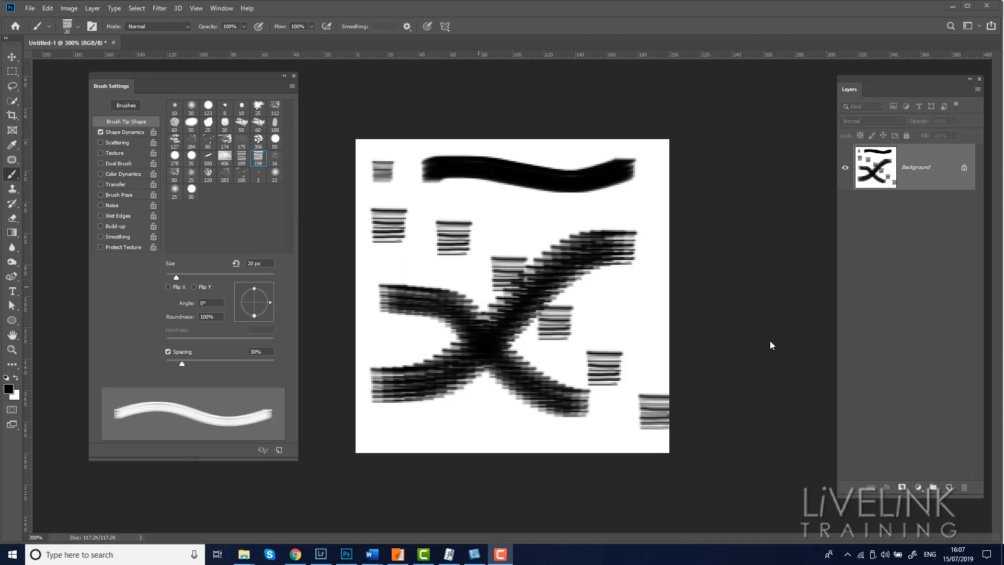
# Step: Revert the canvas to blank, then enable Shape Dynamics with Size Jitter 64% and Angle Jitter 40%
pyautogui.press('F12')
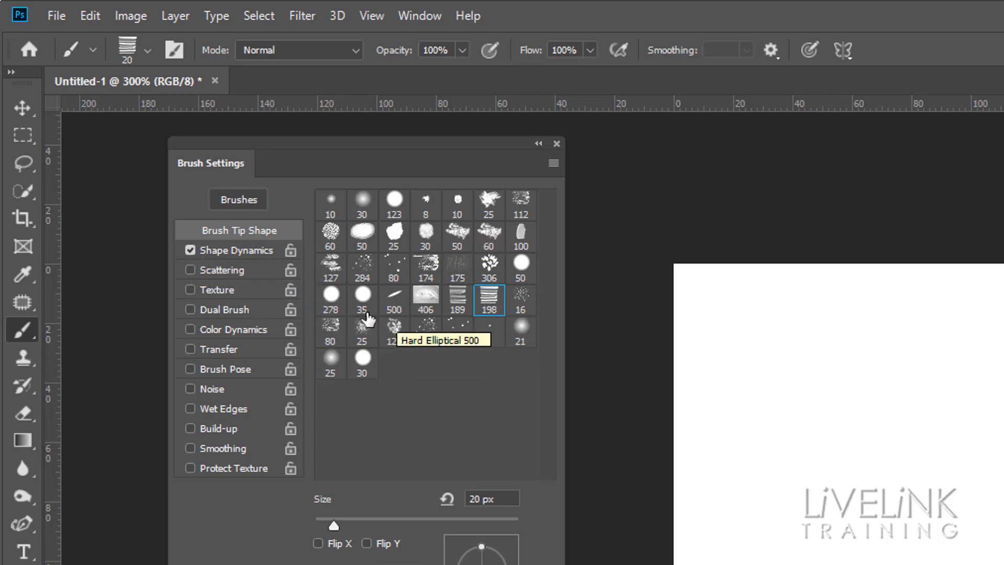
pyautogui.click(231, 248)
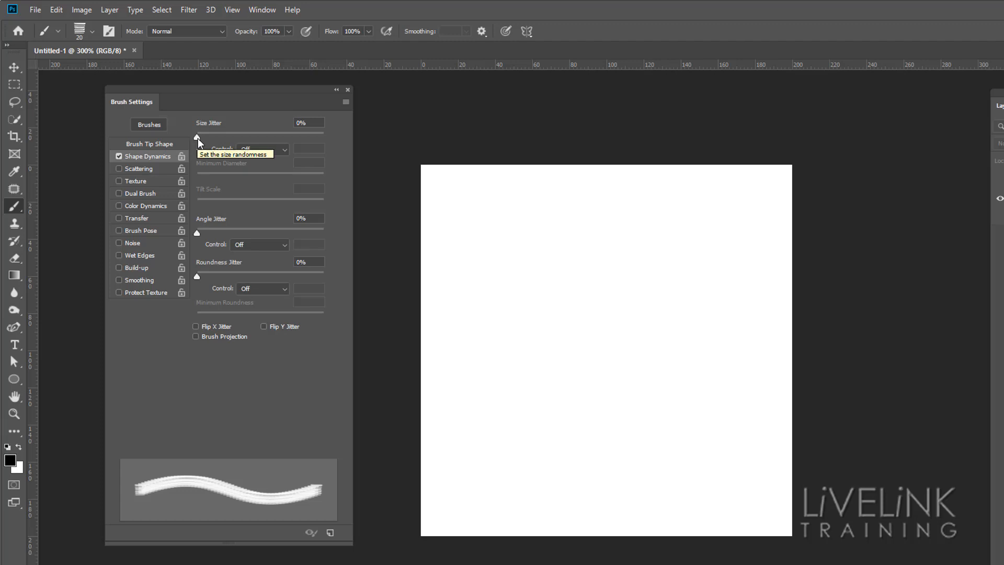
pyautogui.moveTo(198, 140); pyautogui.dragTo(279, 139)
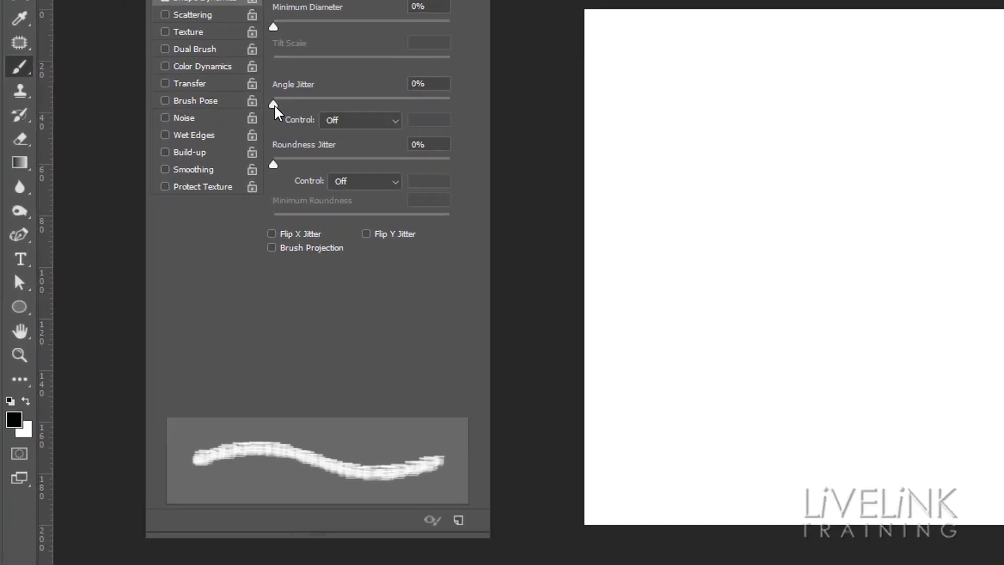
pyautogui.moveTo(199, 233); pyautogui.dragTo(229, 234)
pyautogui.moveTo(373, 31)
pyautogui.mouseDown()
pyautogui.moveTo(319, 29)
pyautogui.moveTo(432, 31)
pyautogui.moveTo(403, 29)
pyautogui.mouseUp()
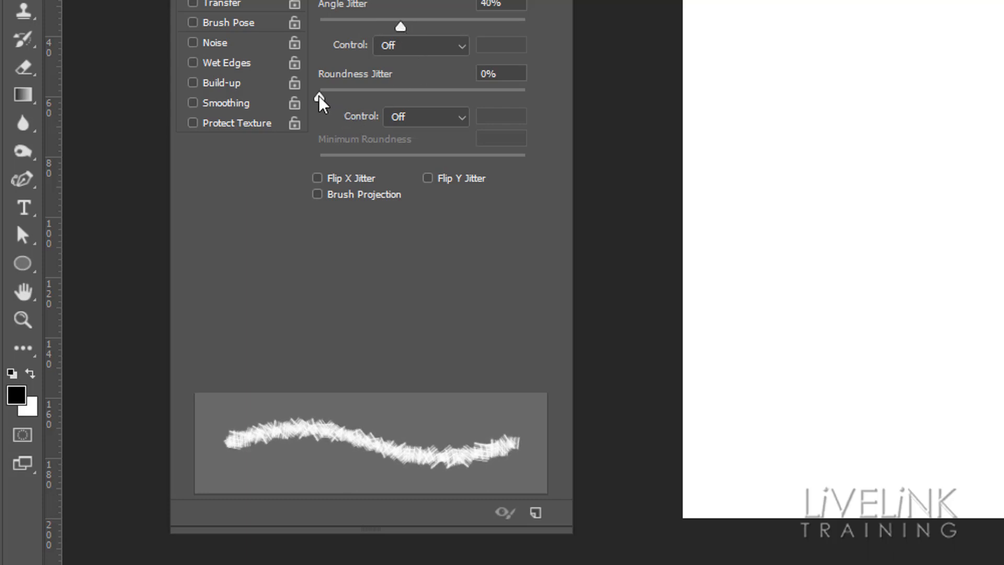
pyautogui.moveTo(320, 101)
pyautogui.mouseDown()
pyautogui.moveTo(351, 99)
pyautogui.moveTo(316, 106)
pyautogui.mouseUp()
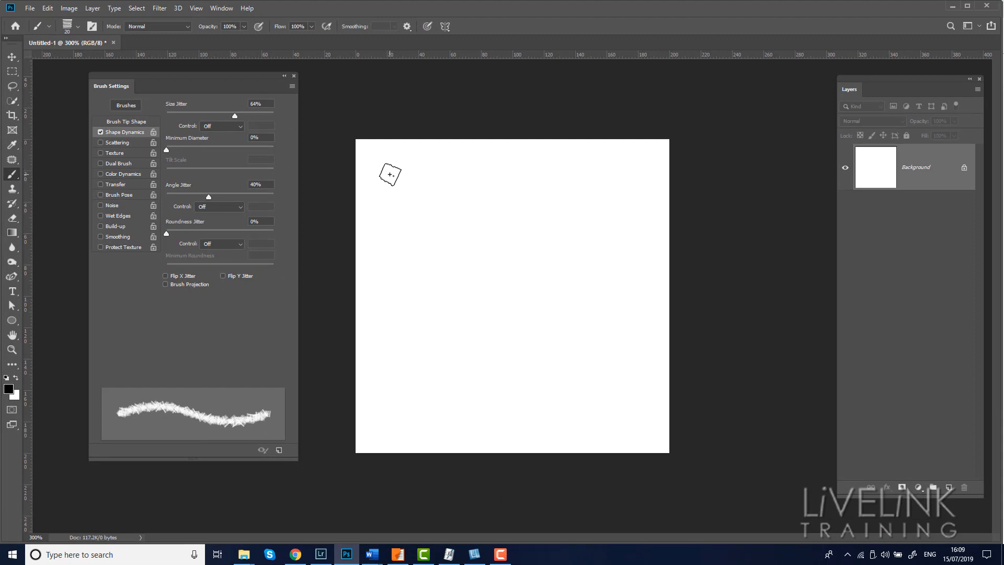
# Step: Paint a jittered zigzag stroke, then enlarge the brush and paint a broader stroke beside it
pyautogui.moveTo(390, 174)
pyautogui.mouseDown()
pyautogui.moveTo(473, 176)
pyautogui.moveTo(497, 190)
pyautogui.moveTo(492, 204)
pyautogui.moveTo(409, 228)
pyautogui.moveTo(407, 240)
pyautogui.moveTo(442, 250)
pyautogui.moveTo(505, 241)
pyautogui.moveTo(519, 258)
pyautogui.moveTo(504, 278)
pyautogui.moveTo(407, 303)
pyautogui.mouseUp()
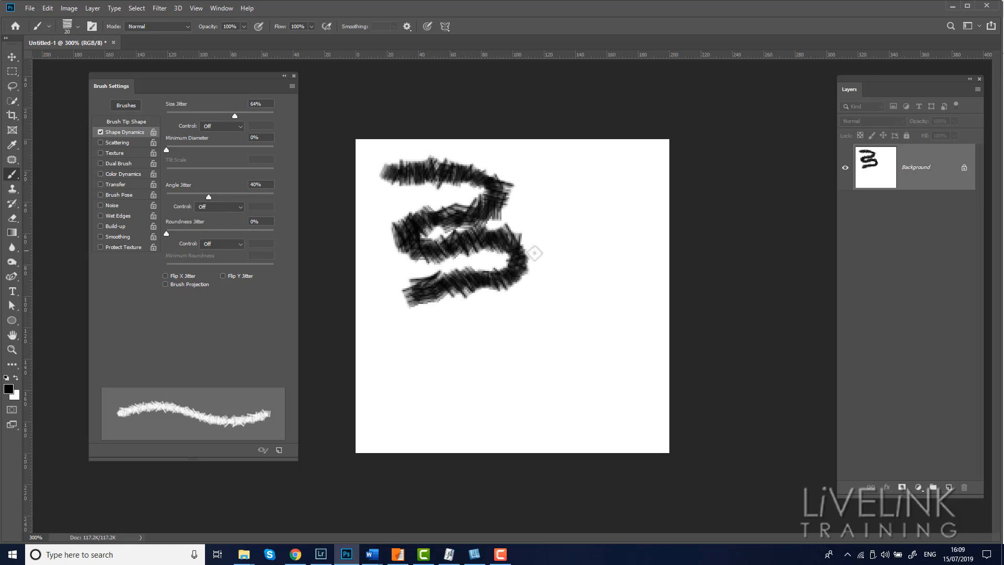
pyautogui.press(']')
pyautogui.press(']')
pyautogui.press(']')
pyautogui.press(']')
pyautogui.press(']')
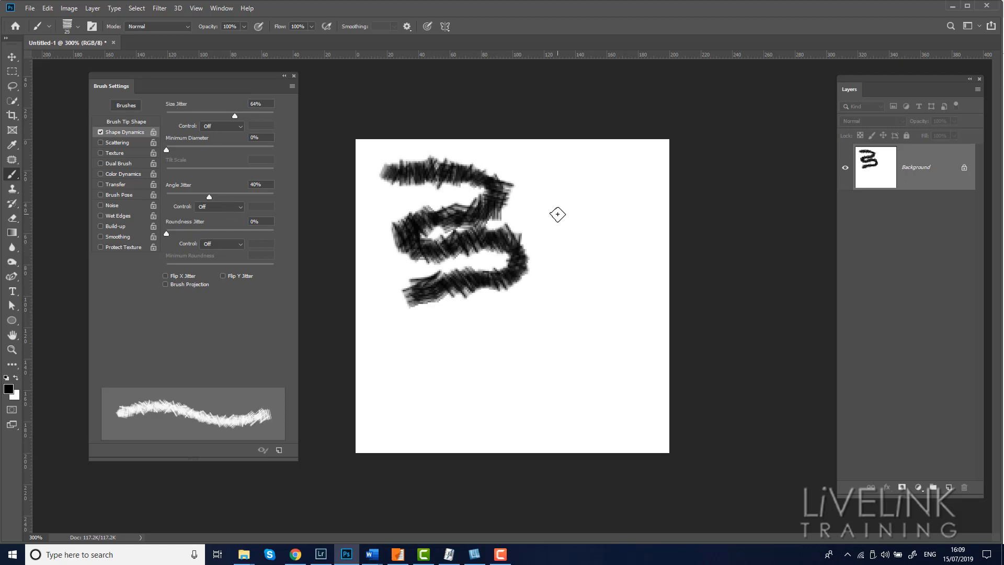
pyautogui.moveTo(556, 199)
pyautogui.mouseDown()
pyautogui.moveTo(579, 285)
pyautogui.moveTo(497, 361)
pyautogui.moveTo(575, 340)
pyautogui.mouseUp()
# Step: Shrink the brush and paint a wavy stroke along the lower part of the canvas
pyautogui.press('[')
pyautogui.press('[')
pyautogui.press('[')
pyautogui.press('[')
pyautogui.press('[')
pyautogui.press('[')
pyautogui.press('[')
pyautogui.press('[')
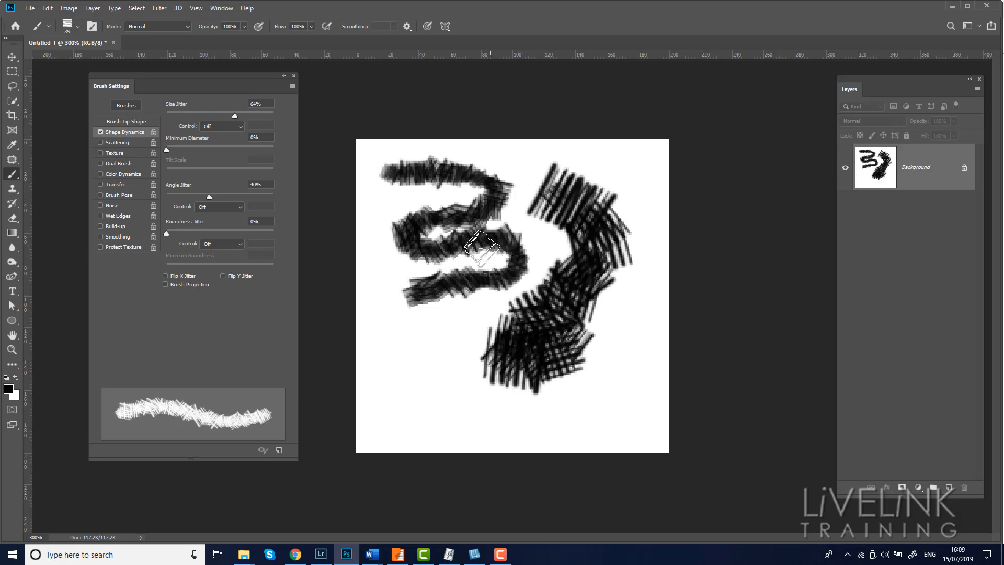
pyautogui.moveTo(392, 325)
pyautogui.mouseDown()
pyautogui.moveTo(425, 329)
pyautogui.moveTo(384, 378)
pyautogui.moveTo(426, 387)
pyautogui.moveTo(439, 334)
pyautogui.moveTo(453, 335)
pyautogui.moveTo(455, 379)
pyautogui.moveTo(487, 418)
pyautogui.moveTo(606, 383)
pyautogui.moveTo(622, 357)
pyautogui.mouseUp()
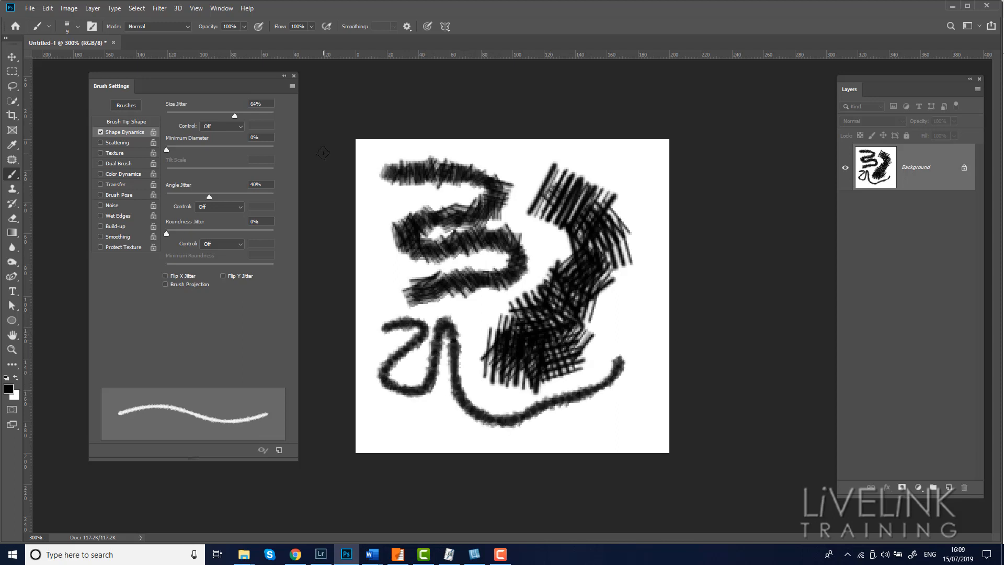